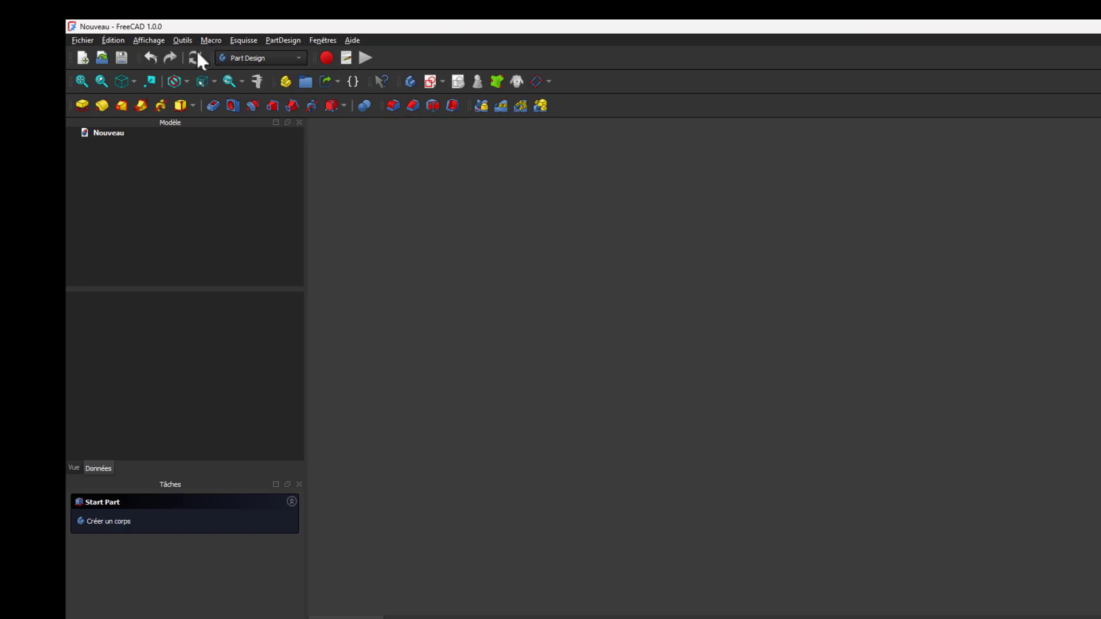
# Step: Set the toolbar icon size to Très grand (48px) in the general preferences and accept the change
pyautogui.click(113, 40)
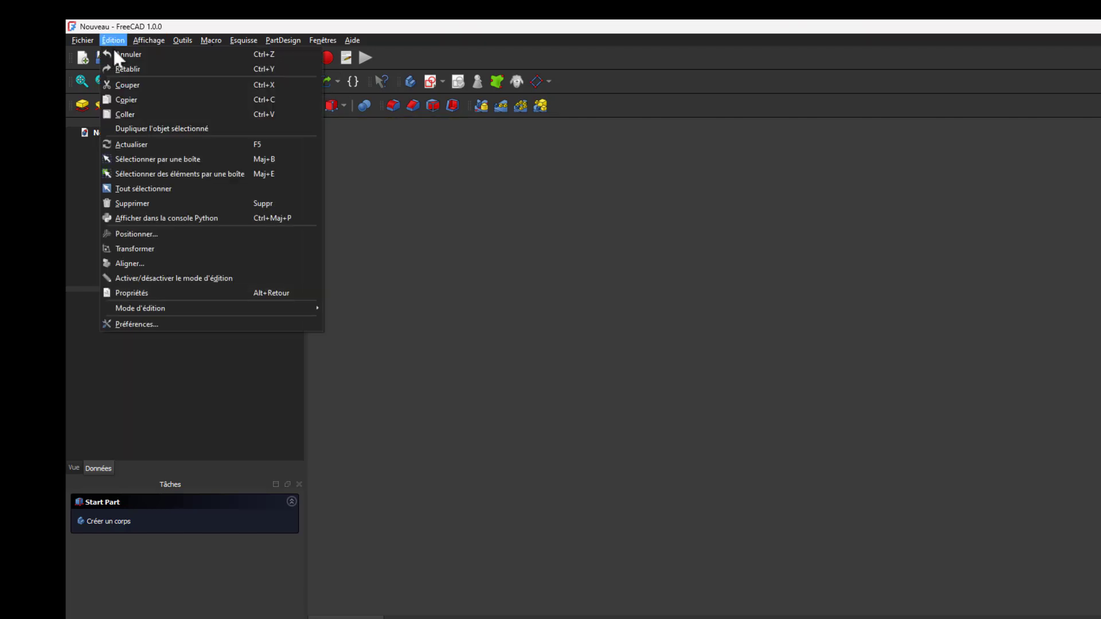
pyautogui.click(151, 323)
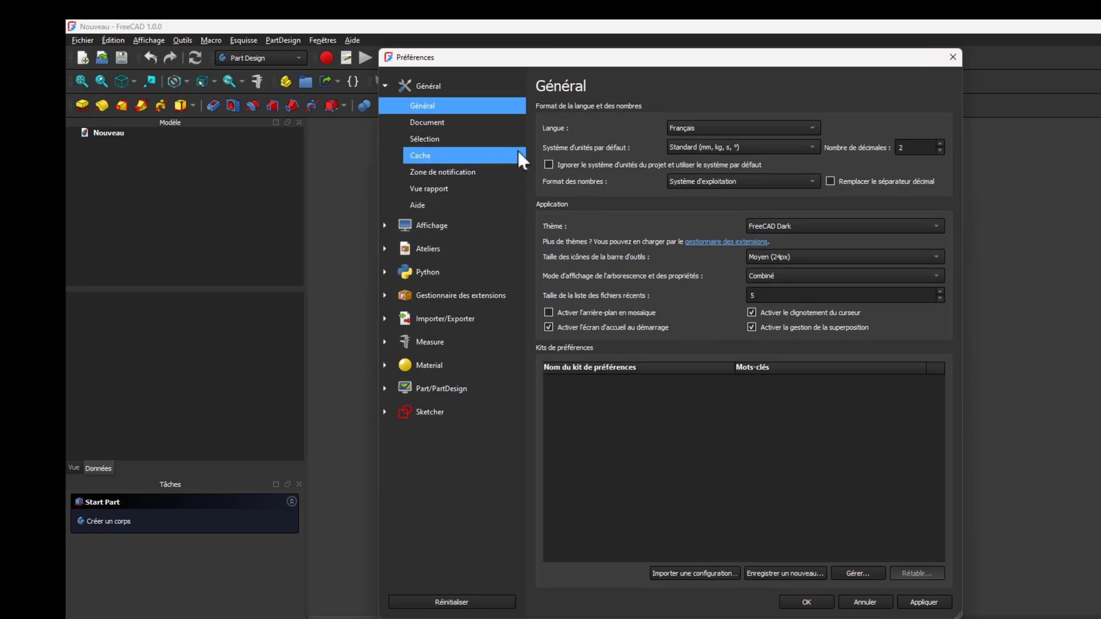
pyautogui.click(785, 257)
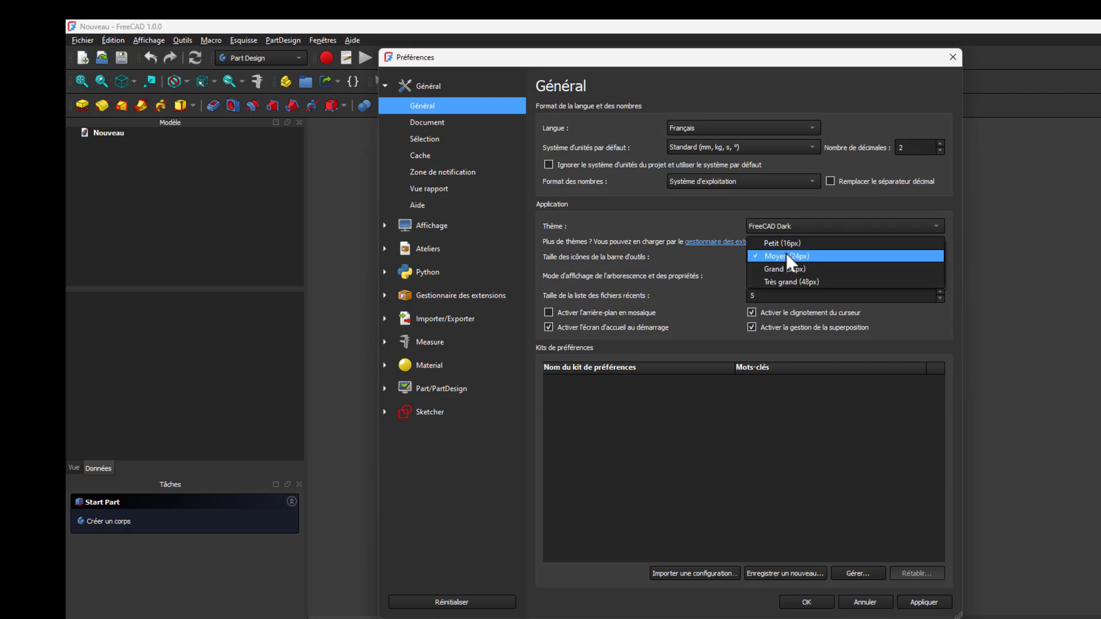
pyautogui.click(793, 281)
pyautogui.click(807, 603)
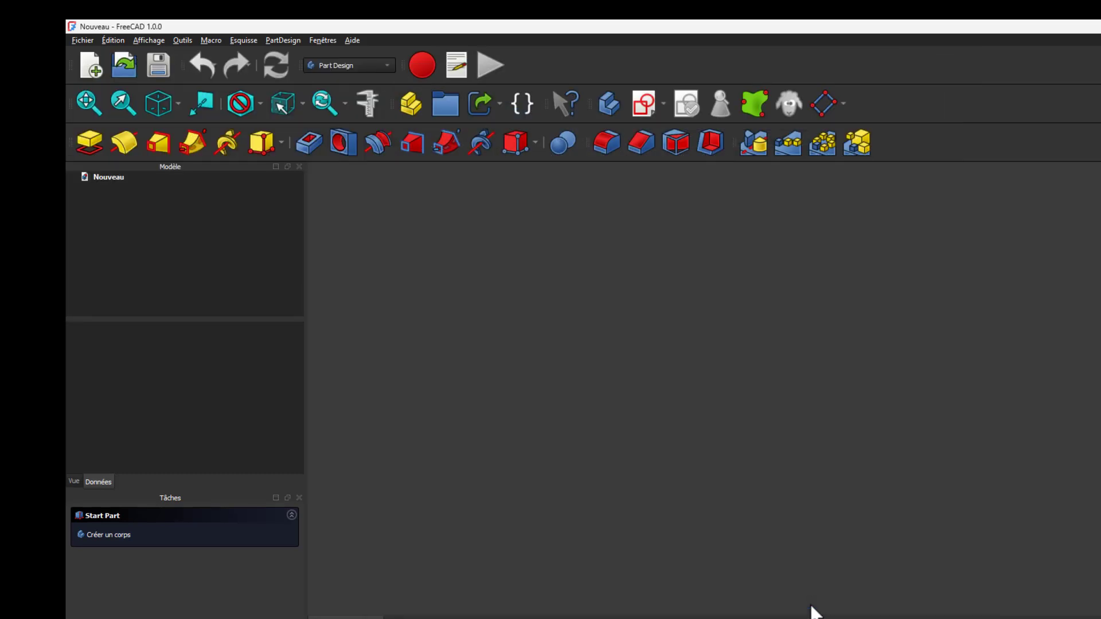
# Step: Create a new body and start a sketch in it on the Plan XY base plane
pyautogui.click(611, 105)
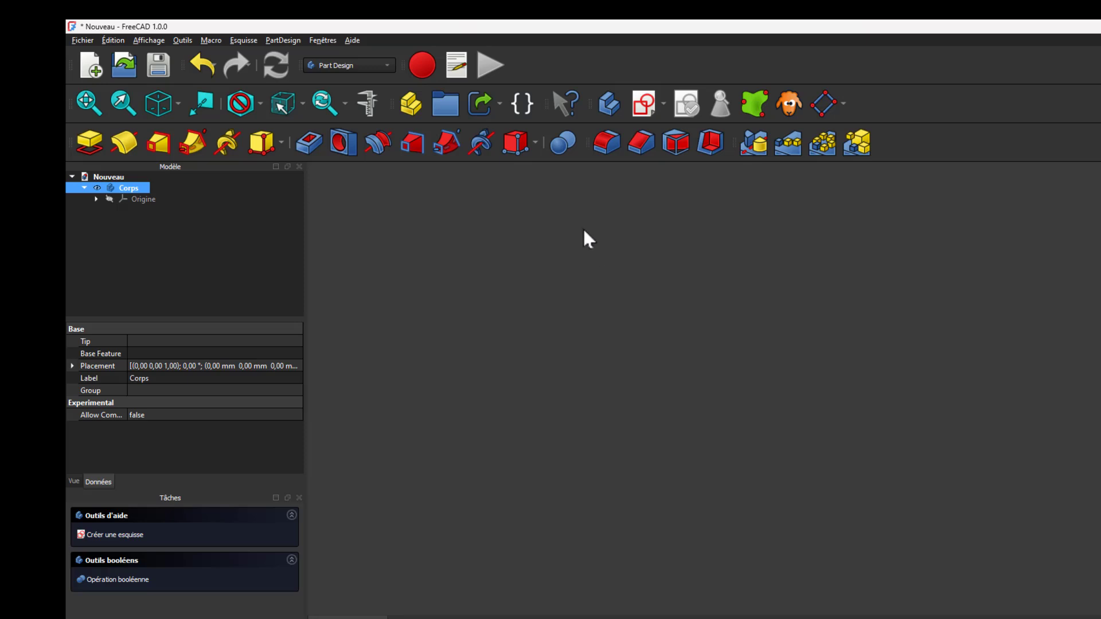
pyautogui.click(645, 104)
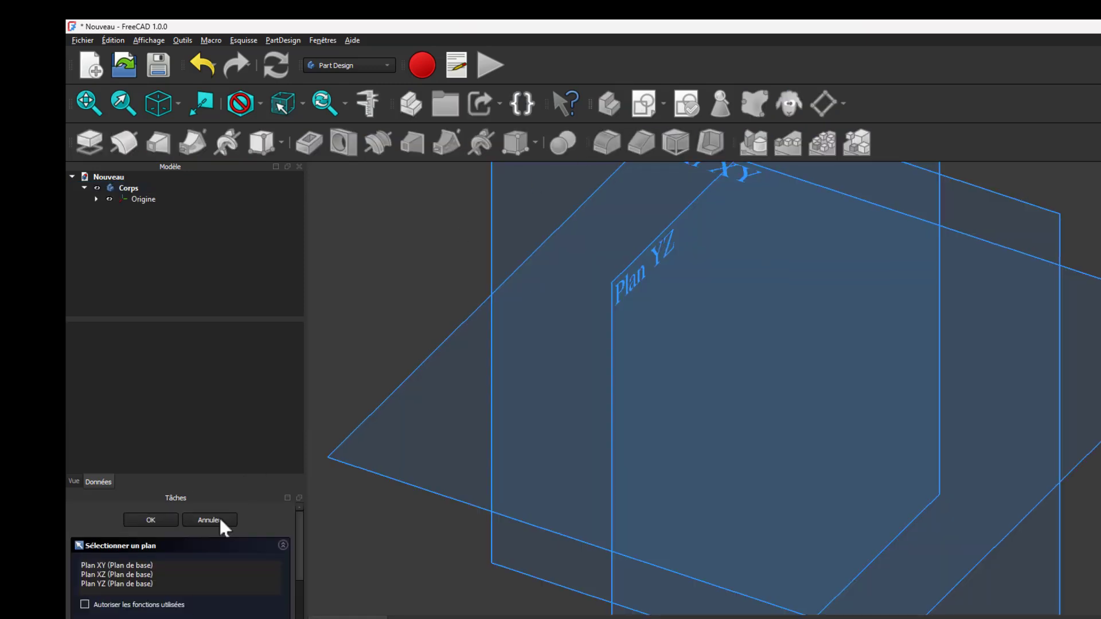
pyautogui.click(123, 566)
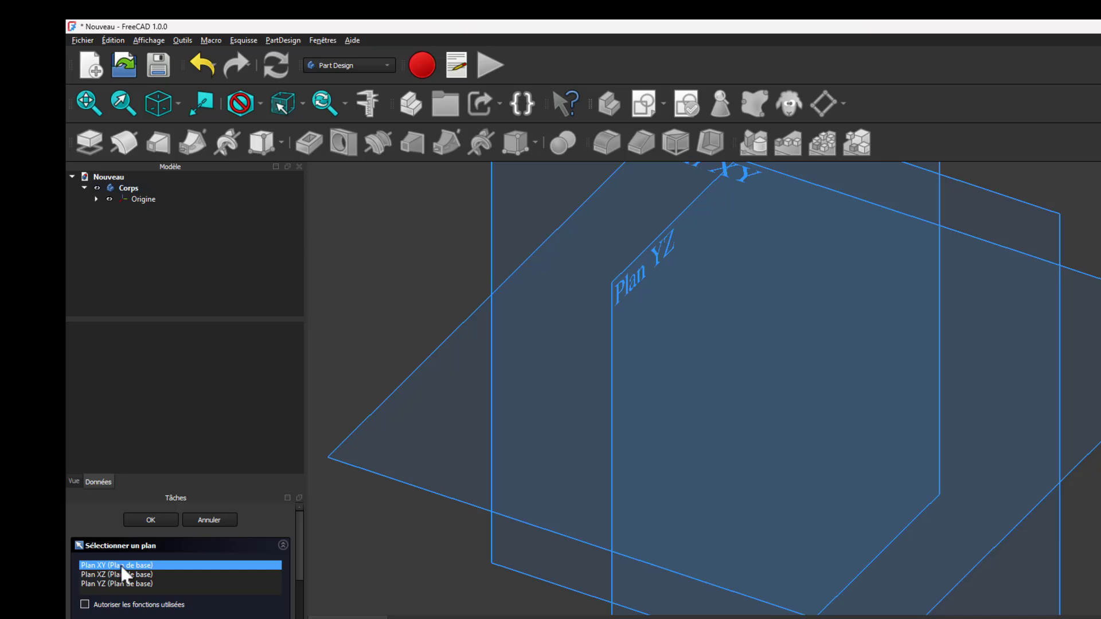
pyautogui.click(120, 566)
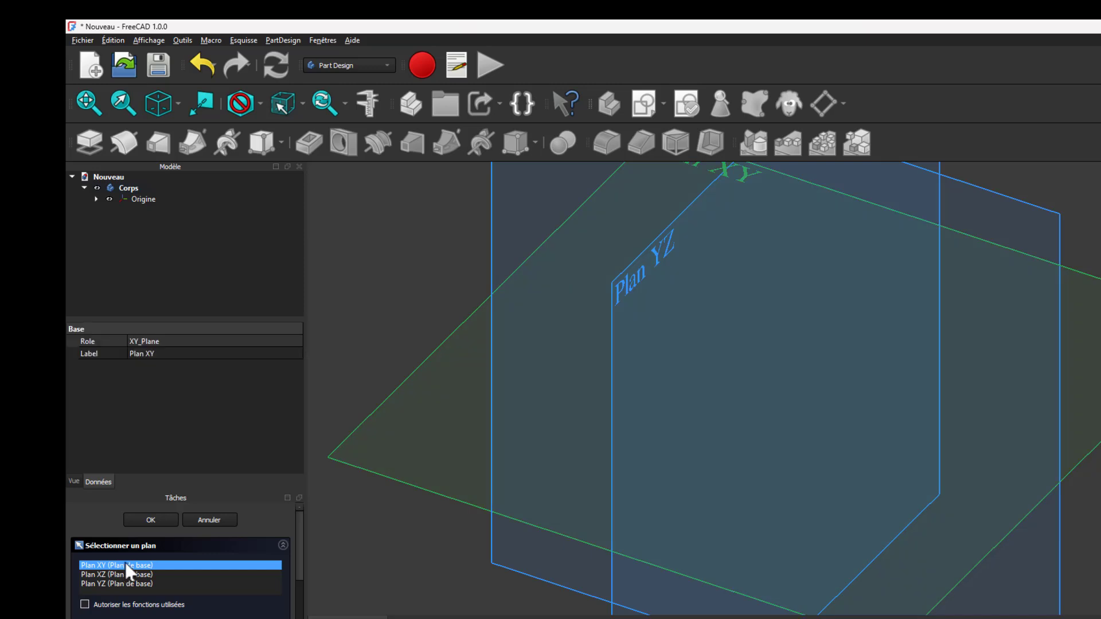
pyautogui.click(152, 518)
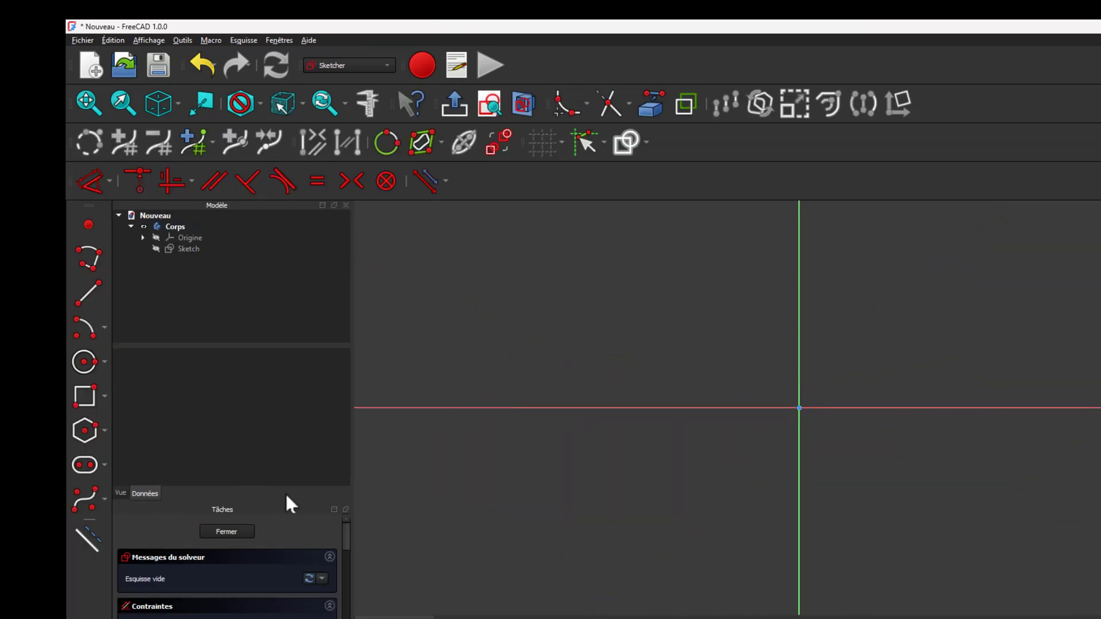
# Step: Show the sketch grid and draw a closed polyline rectangle around the origin, about 52 mm high, with vertices on the vertical axis
pyautogui.click(543, 142)
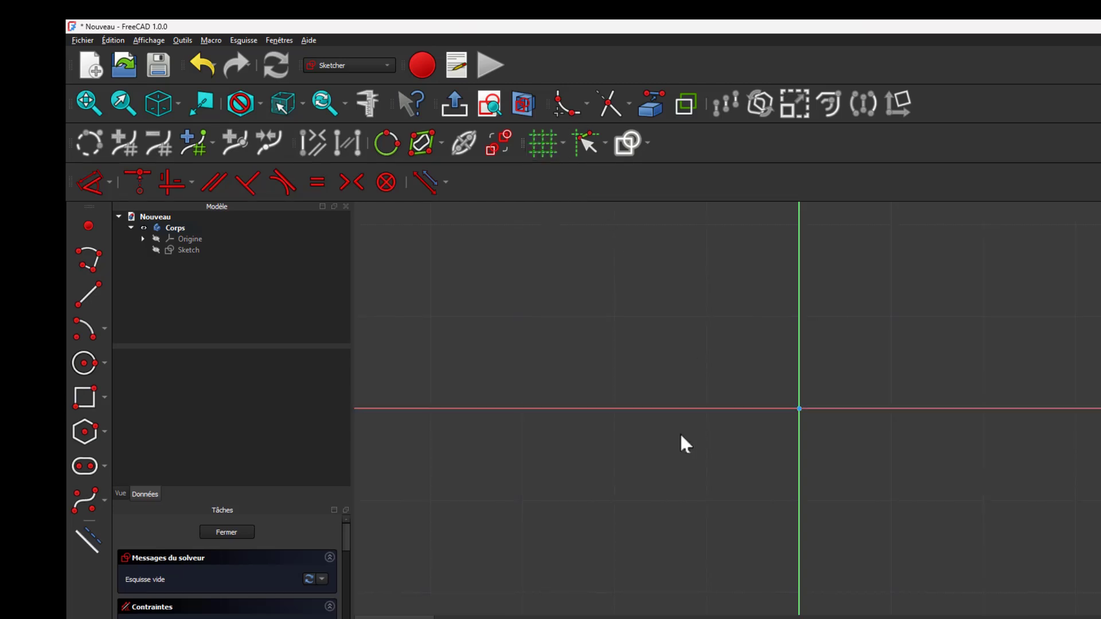
pyautogui.scroll(-2, 681, 436)
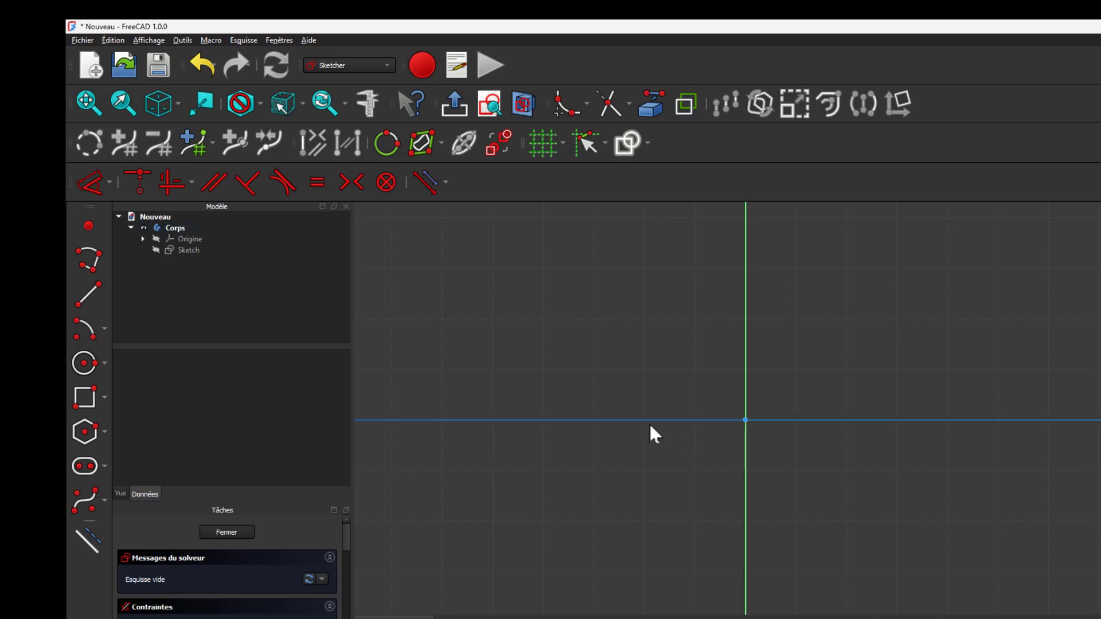
pyautogui.click(94, 263)
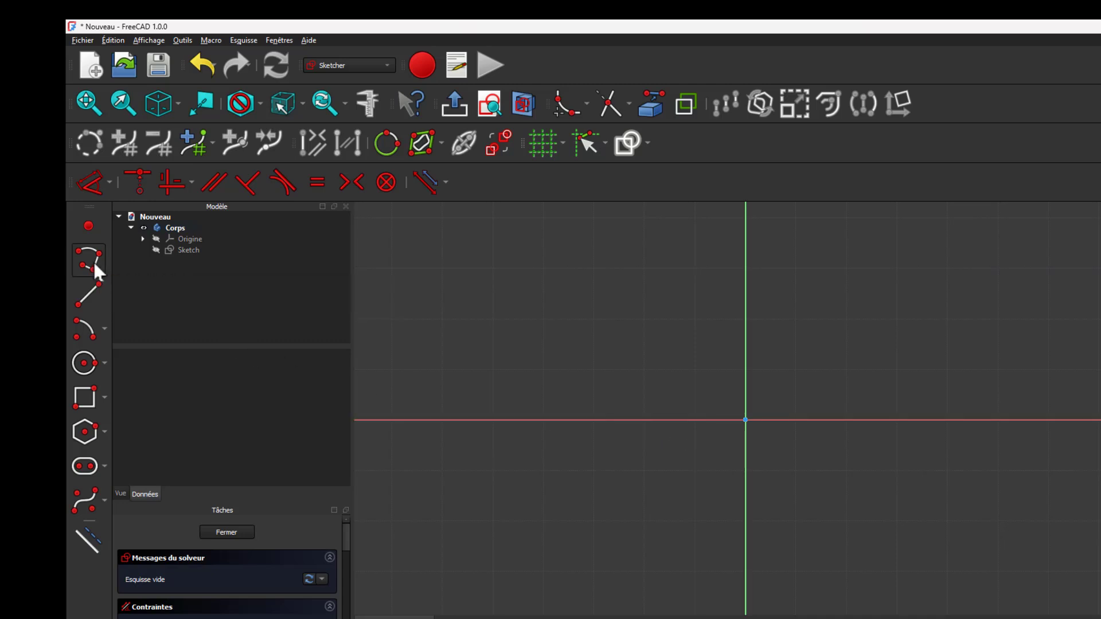
pyautogui.click(491, 265)
pyautogui.click(745, 265)
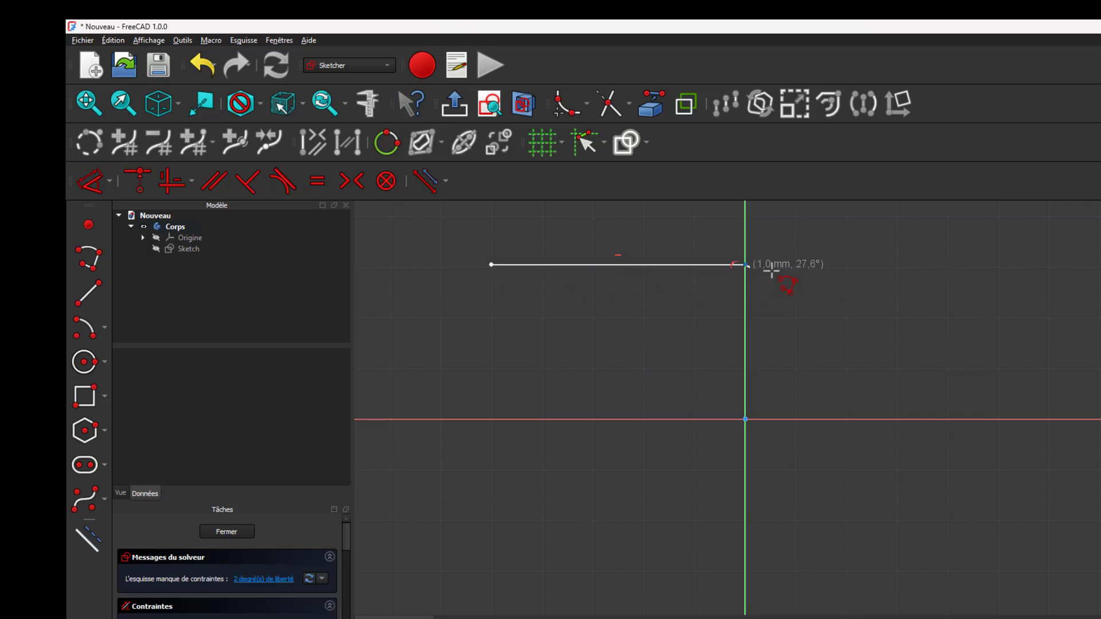
pyautogui.click(987, 265)
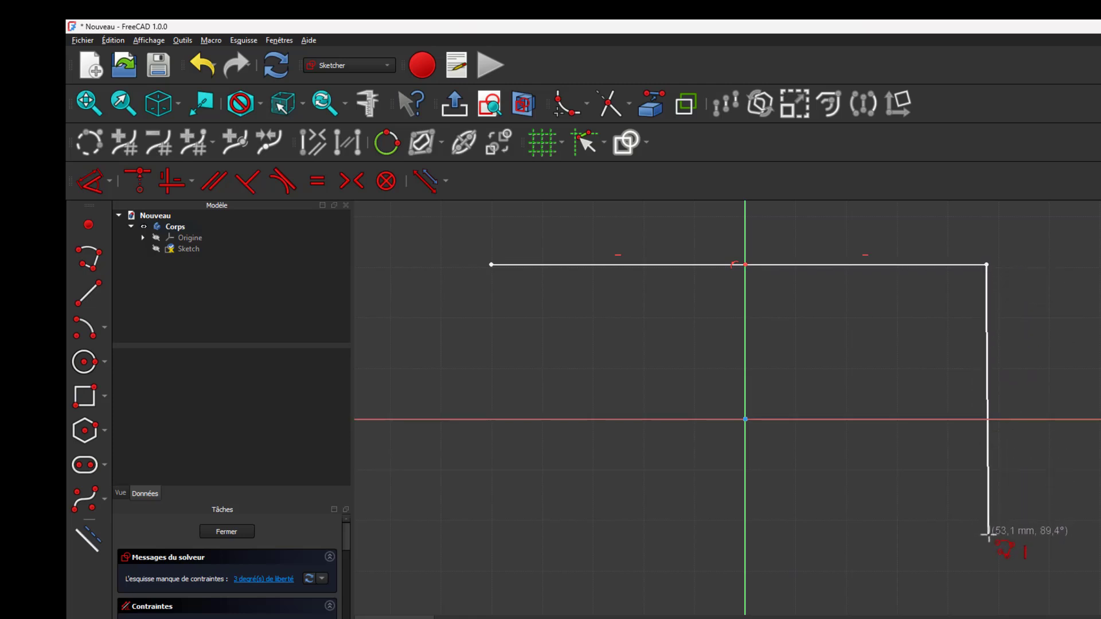
pyautogui.click(987, 534)
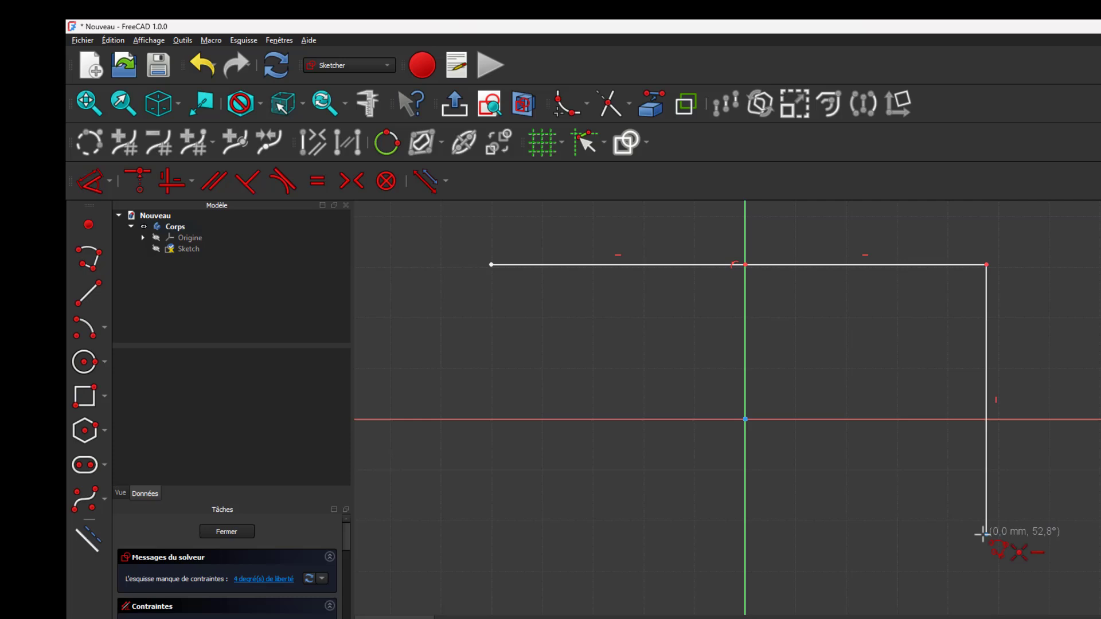
pyautogui.click(745, 536)
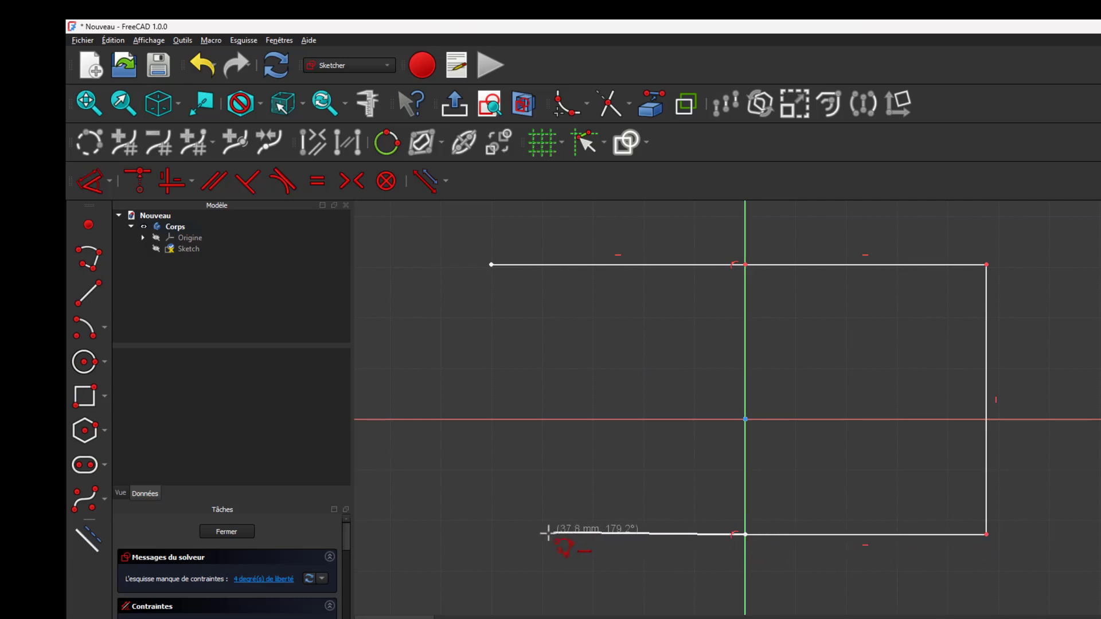
pyautogui.click(494, 535)
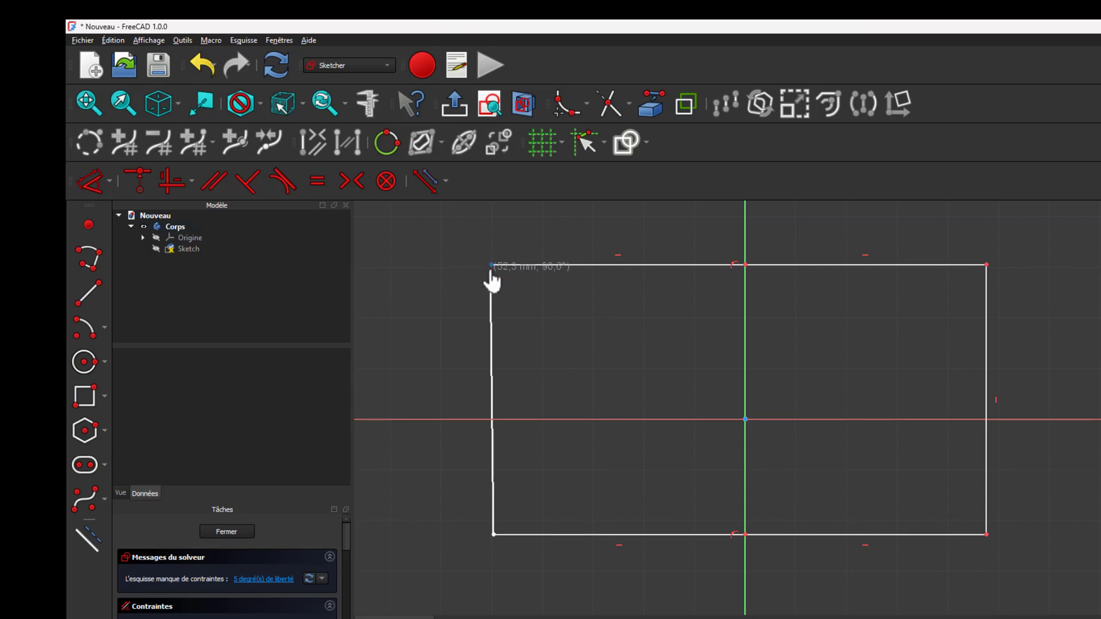
pyautogui.click(492, 267)
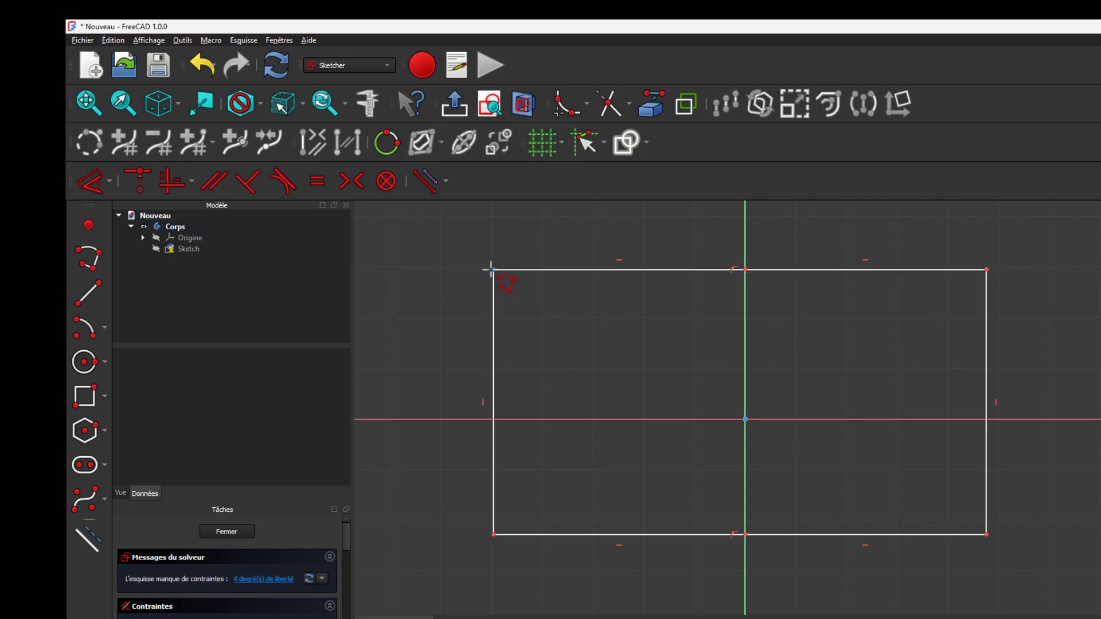
# Step: Draw a 40 mm diameter circle in Au centre mode, centred on the horizontal axis in the rectangle's right half
pyautogui.click(82, 368)
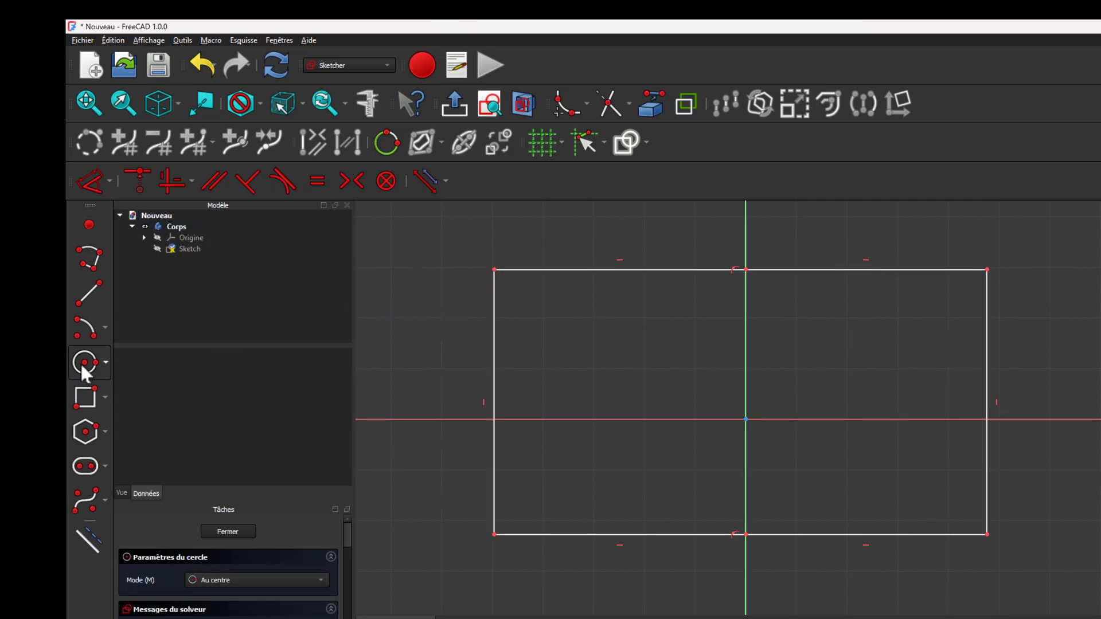
pyautogui.click(236, 580)
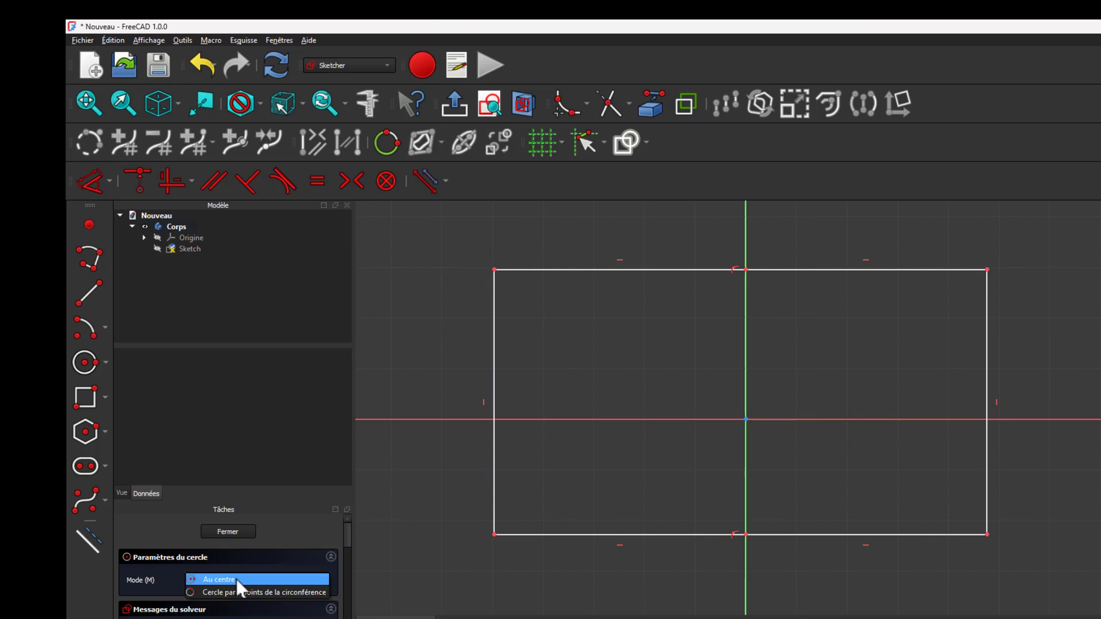
pyautogui.click(234, 579)
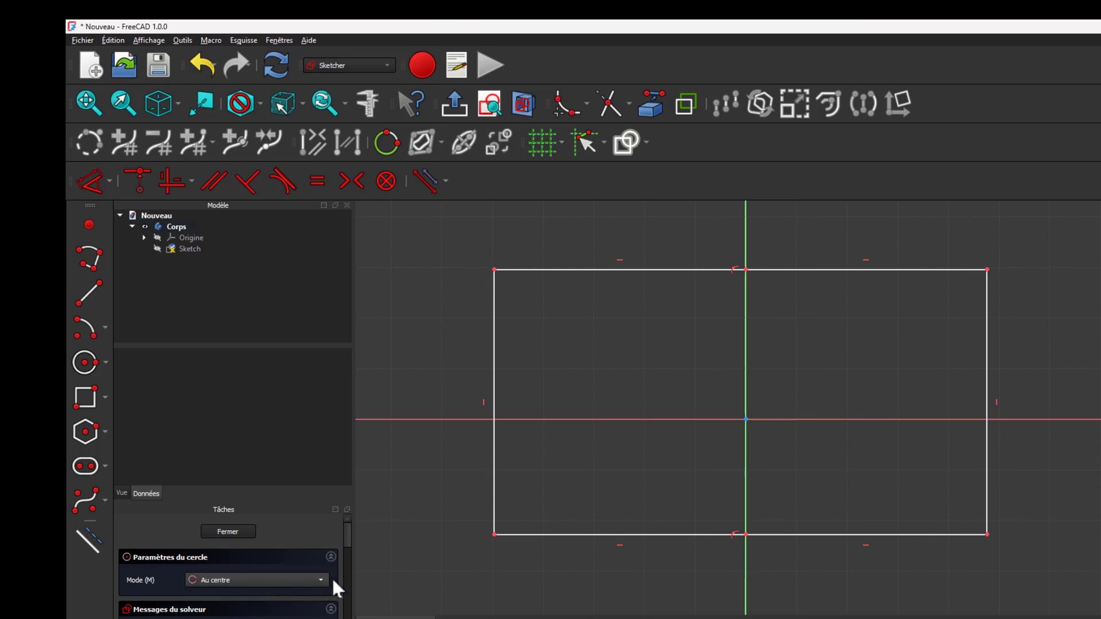
pyautogui.click(923, 421)
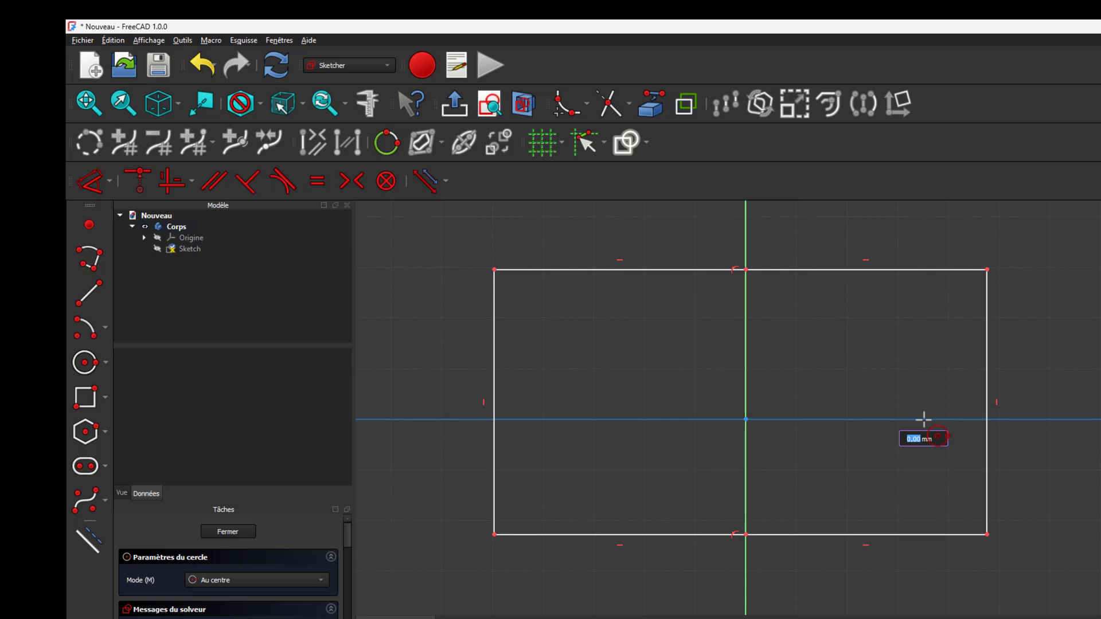
pyautogui.write('40')
pyautogui.press('Return')
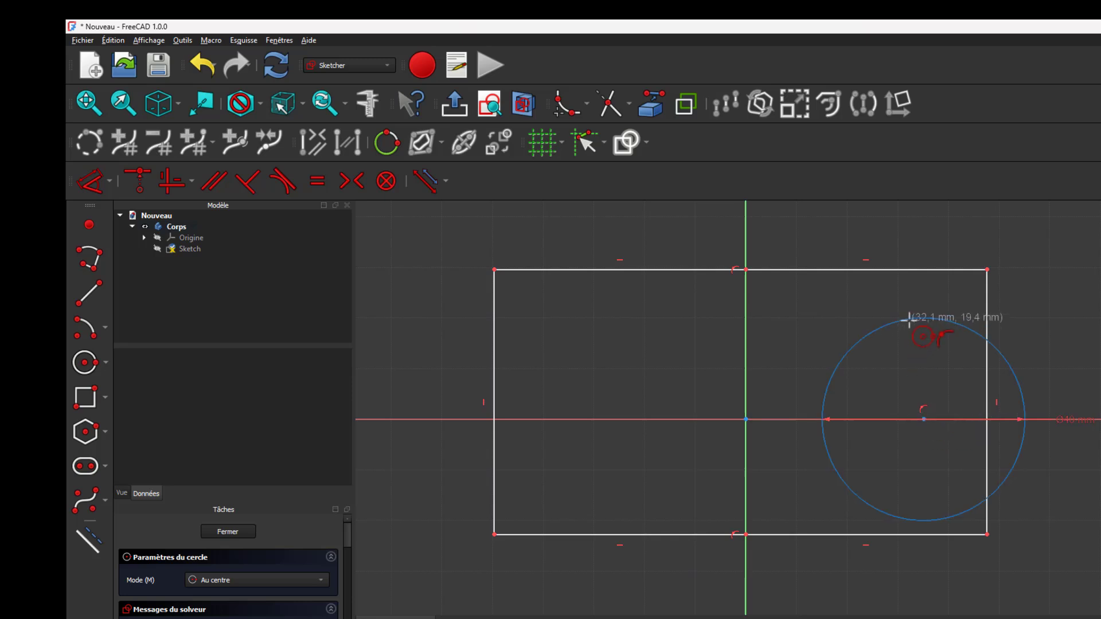
pyautogui.press('Escape')
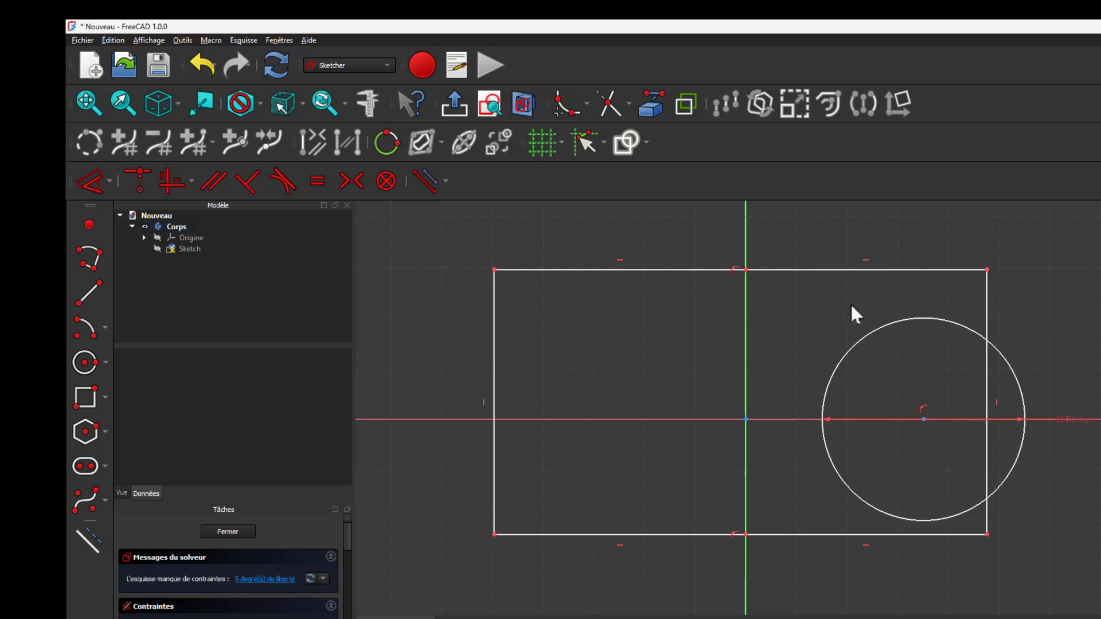
# Step: Set the circle's diameter constraint to 30 mm in the sketch properties
pyautogui.click(886, 326)
pyautogui.click(886, 327)
pyautogui.click(885, 327)
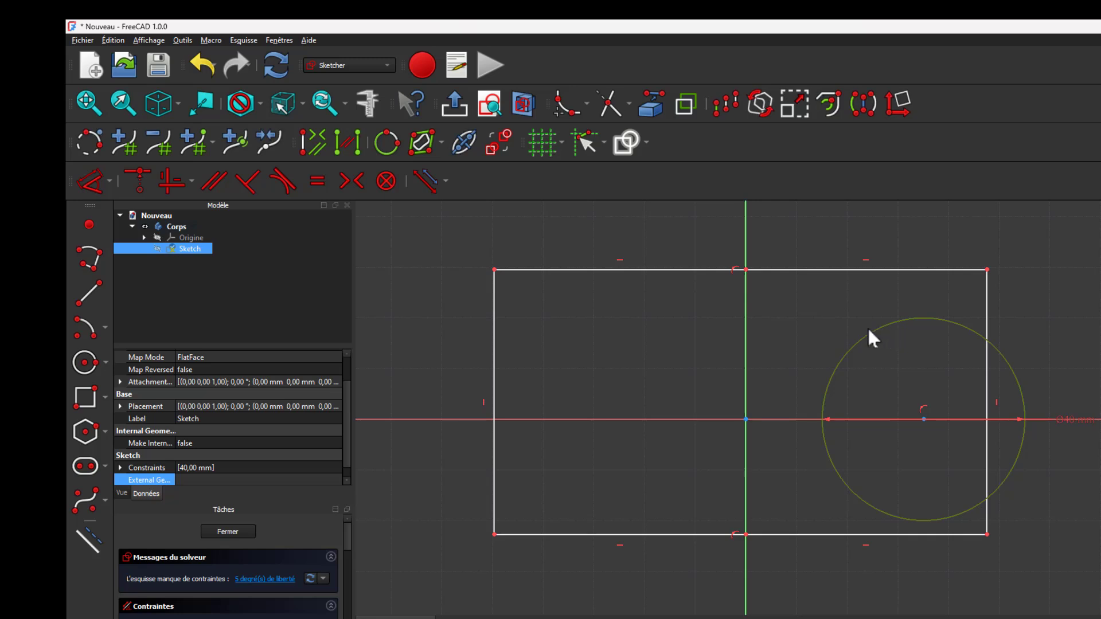
pyautogui.click(187, 468)
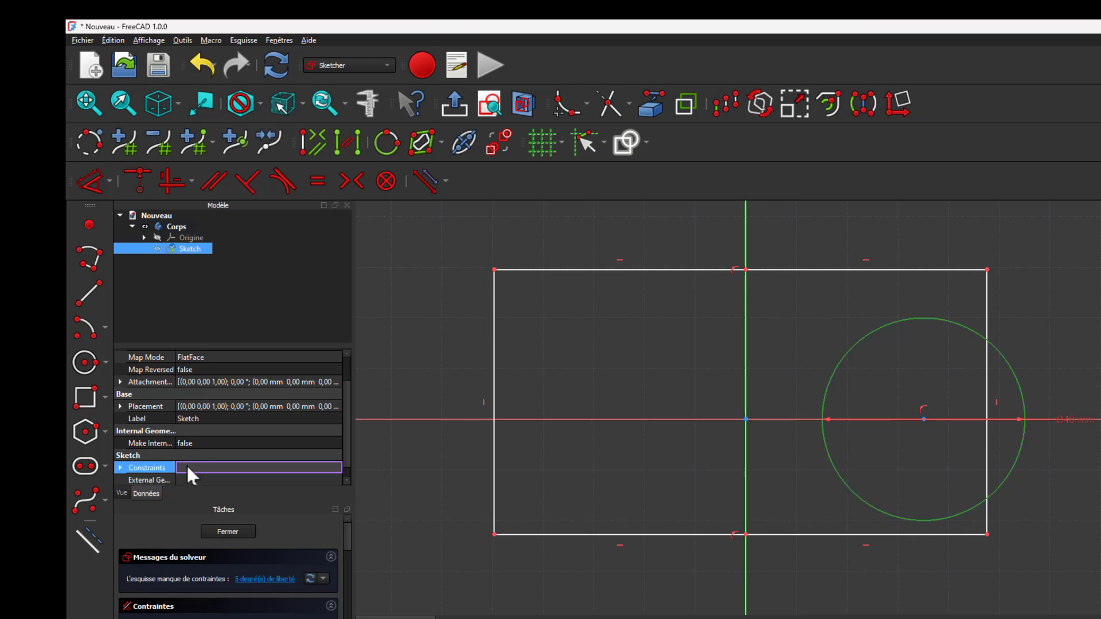
pyautogui.click(121, 468)
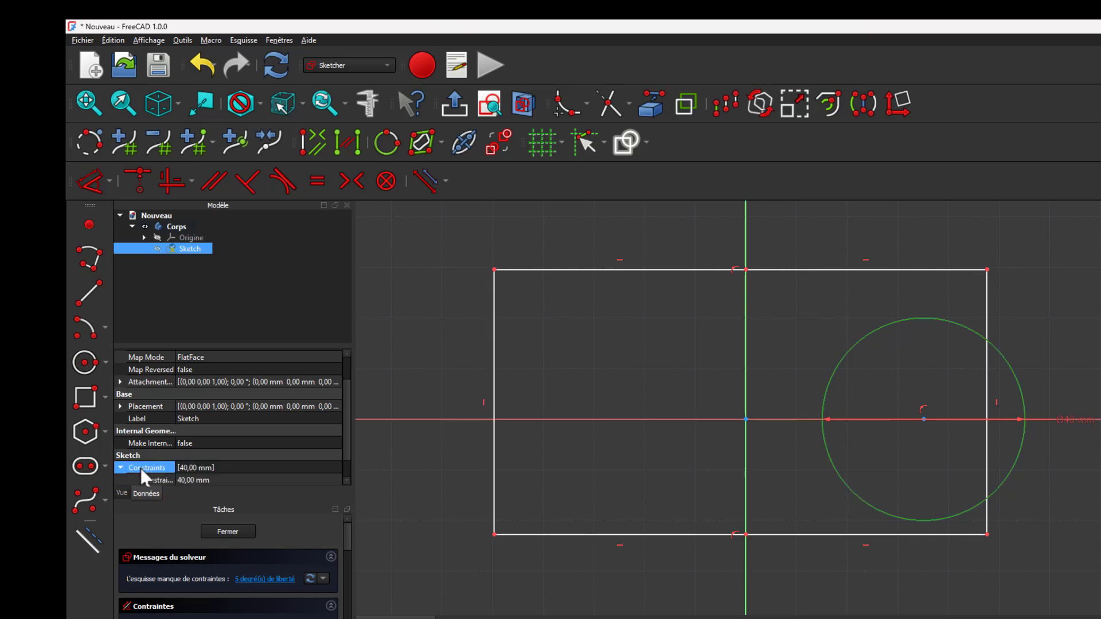
pyautogui.click(195, 480)
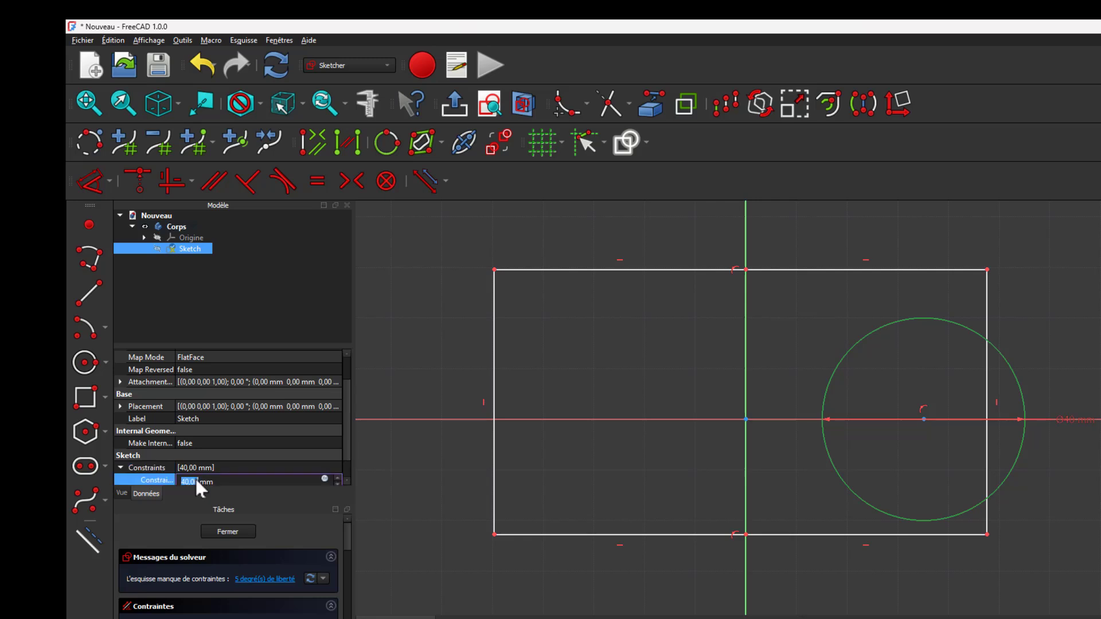
pyautogui.write('30')
pyautogui.press('Return')
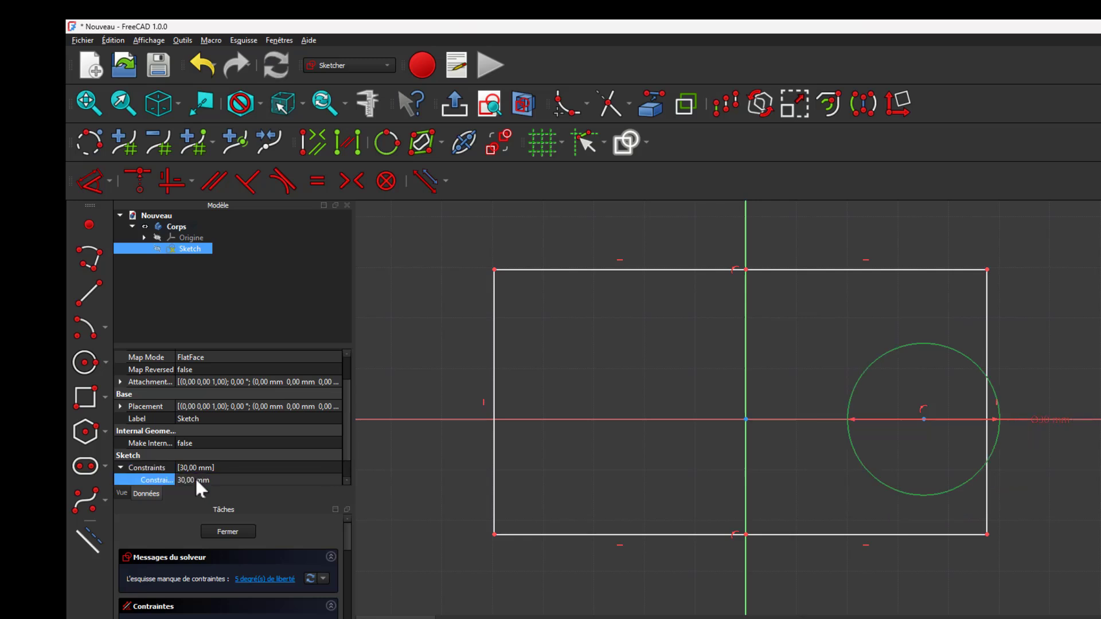
# Step: Move the circle along the horizontal axis into the rectangle's left half, and stretch the rectangle rightward with its upper edge slightly lower
pyautogui.moveTo(918, 344); pyautogui.dragTo(648, 365)
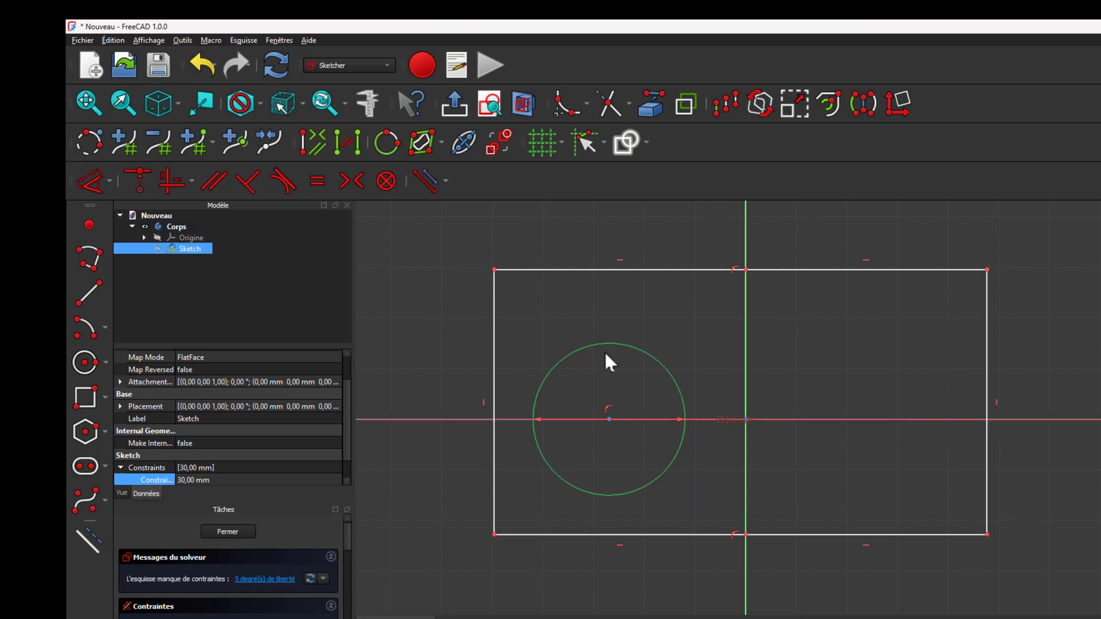
pyautogui.moveTo(606, 355)
pyautogui.mouseDown()
pyautogui.moveTo(590, 352)
pyautogui.moveTo(832, 359)
pyautogui.moveTo(597, 359)
pyautogui.mouseUp()
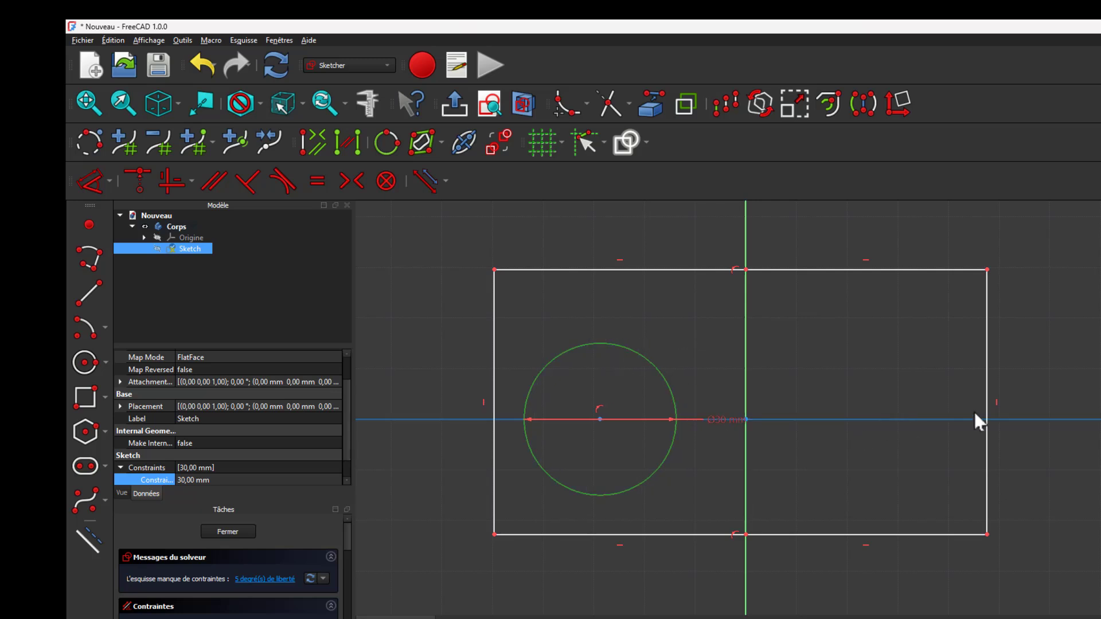
pyautogui.moveTo(986, 408); pyautogui.dragTo(1100, 420)
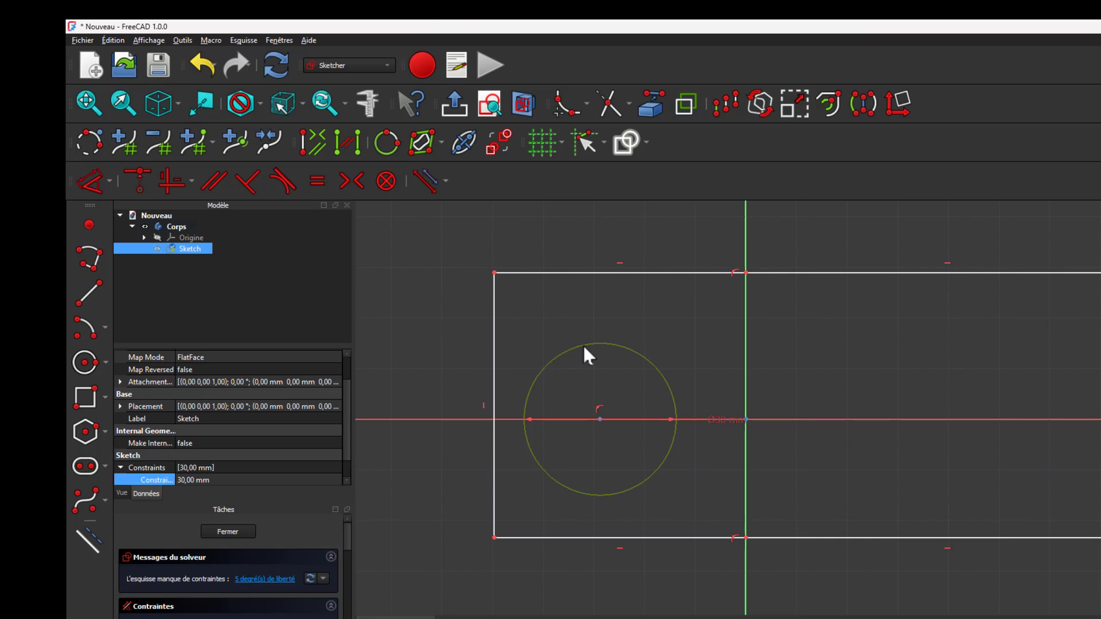
pyautogui.moveTo(584, 347)
pyautogui.mouseDown()
pyautogui.moveTo(607, 359)
pyautogui.moveTo(590, 359)
pyautogui.moveTo(602, 353)
pyautogui.mouseUp()
pyautogui.moveTo(665, 272); pyautogui.dragTo(667, 290)
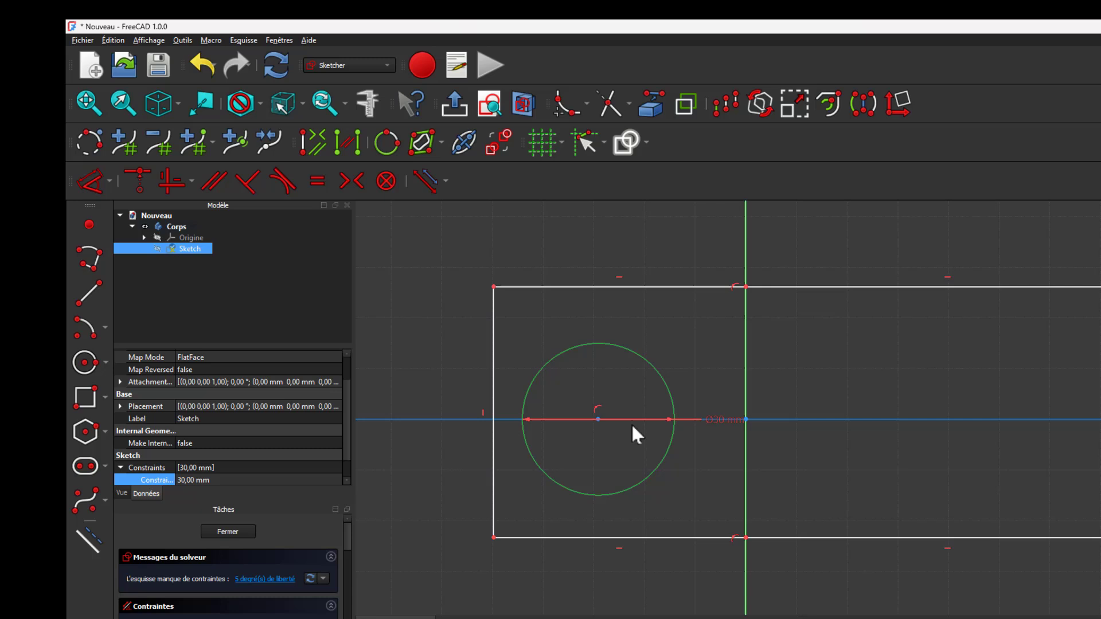
# Step: Copy the 30 mm circle and paste the duplicate on the horizontal axis, centred just right of the vertical axis
pyautogui.rightClick(601, 343)
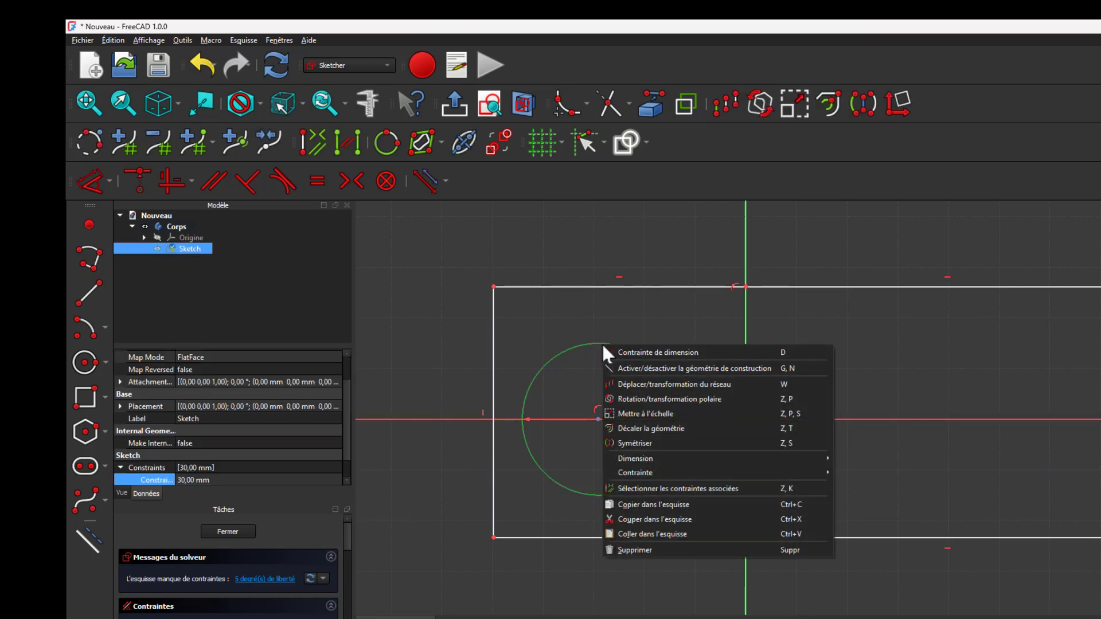
pyautogui.click(673, 506)
pyautogui.rightClick(825, 374)
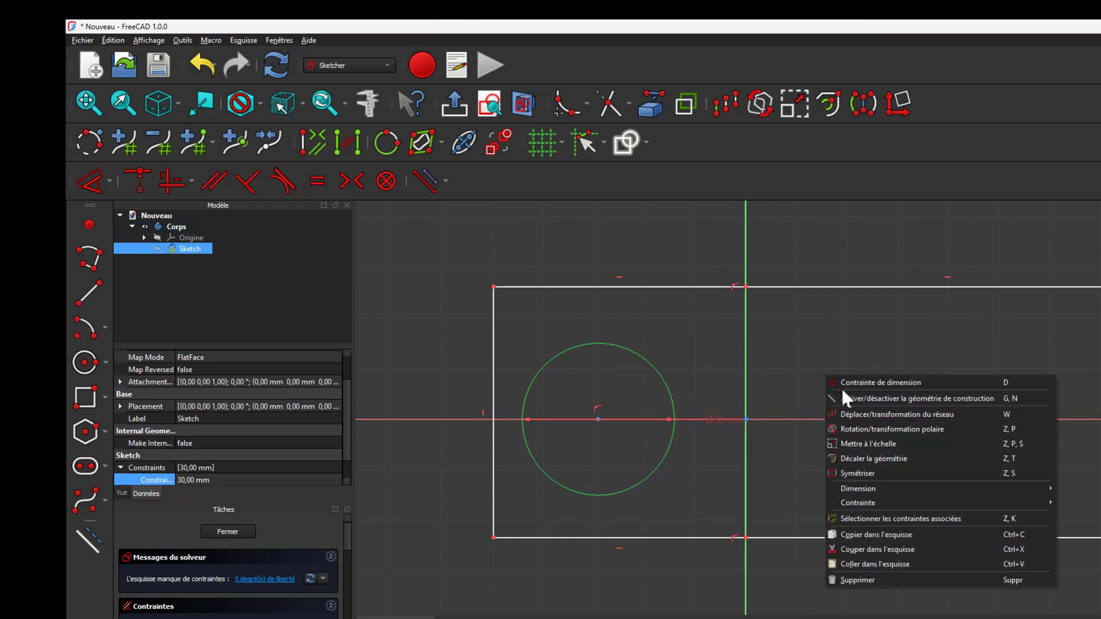
pyautogui.click(886, 562)
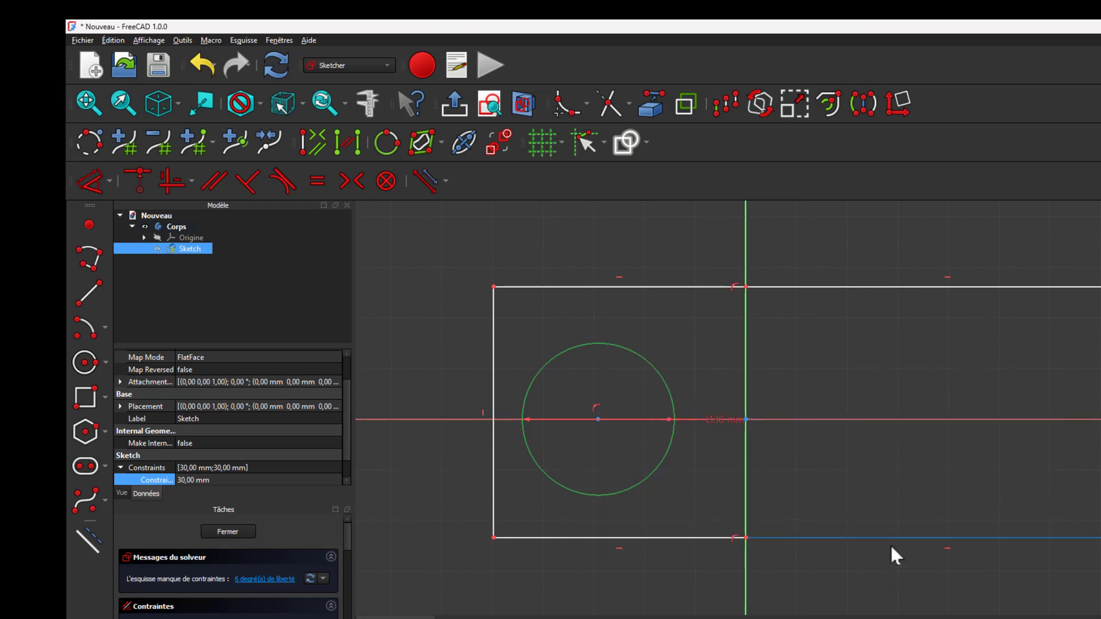
pyautogui.moveTo(627, 346); pyautogui.dragTo(814, 362)
pyautogui.click(814, 364)
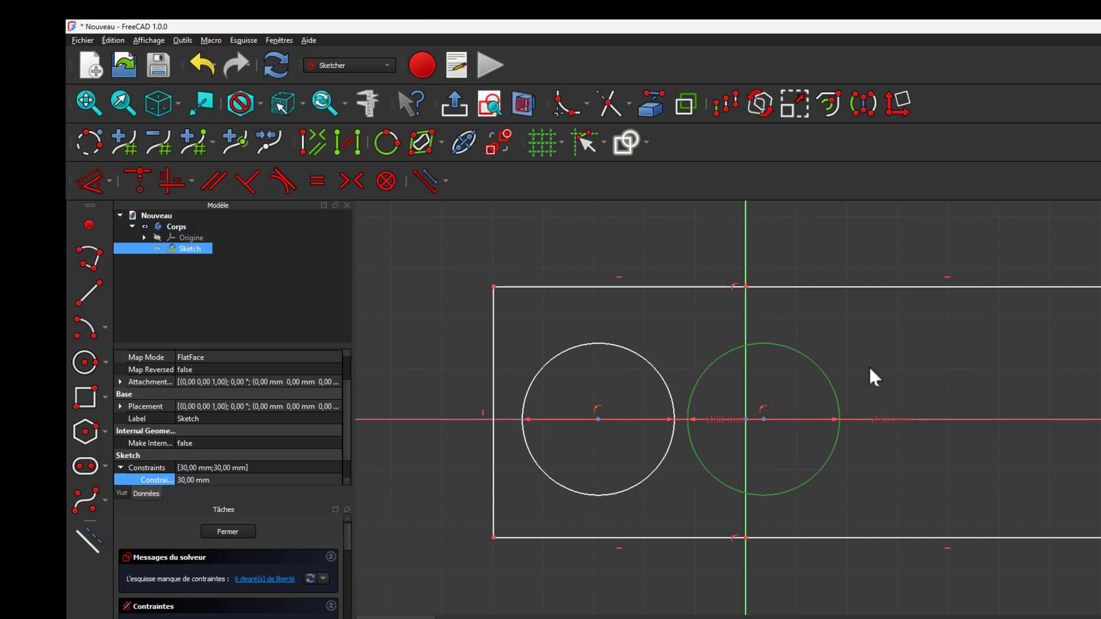
# Step: Paste another copy of the circle on the horizontal axis in the rectangle's right half, and shift the middle circle slightly rightward
pyautogui.rightClick(871, 369)
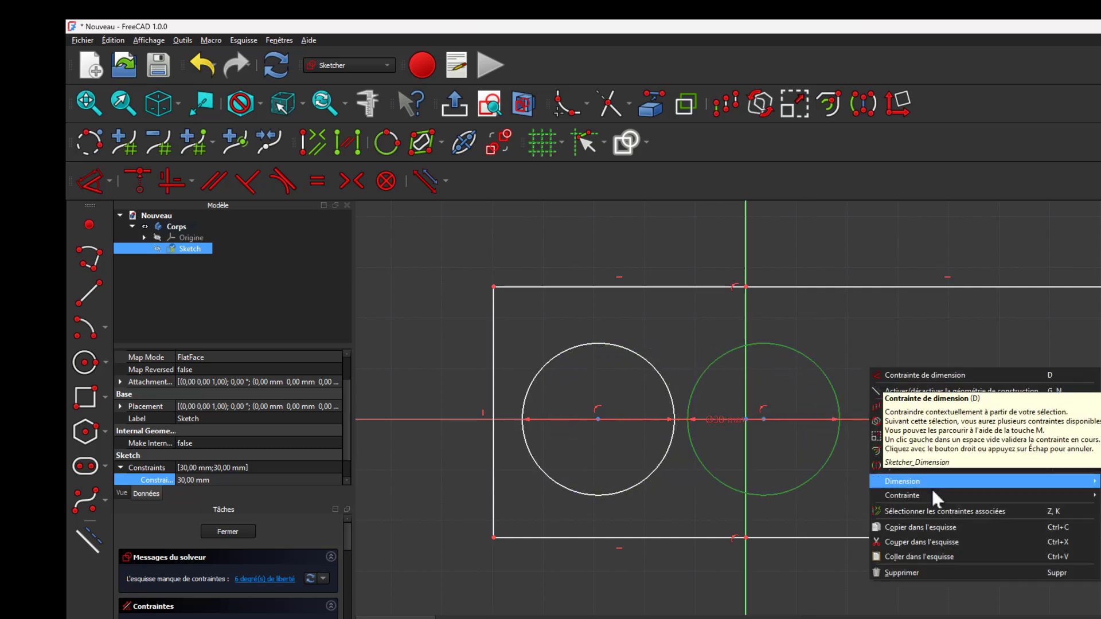
pyautogui.click(927, 554)
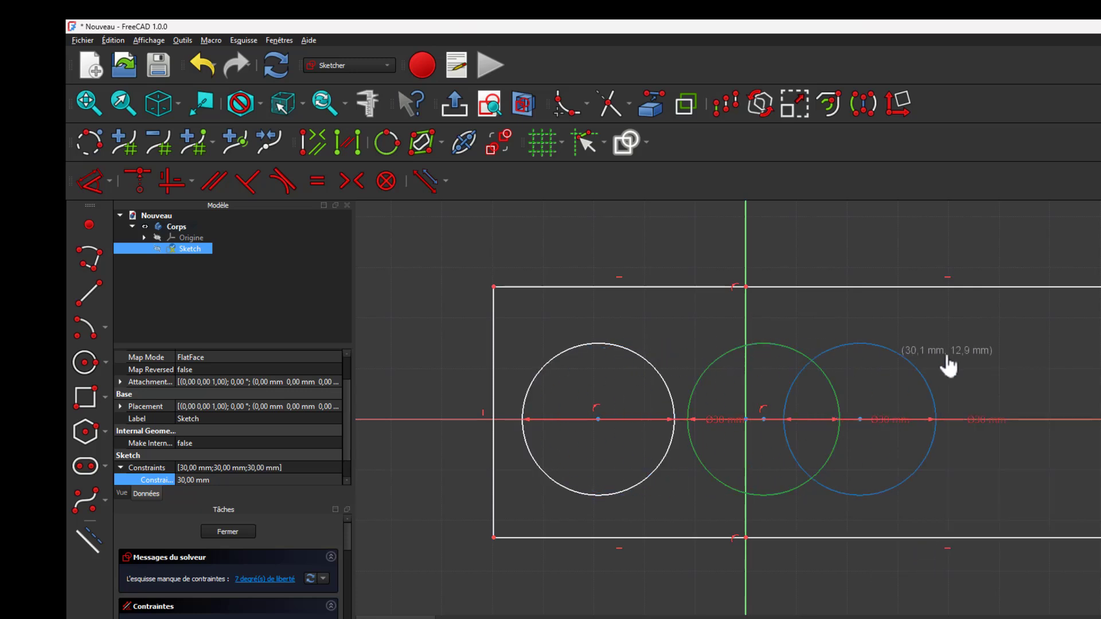
pyautogui.click(1049, 358)
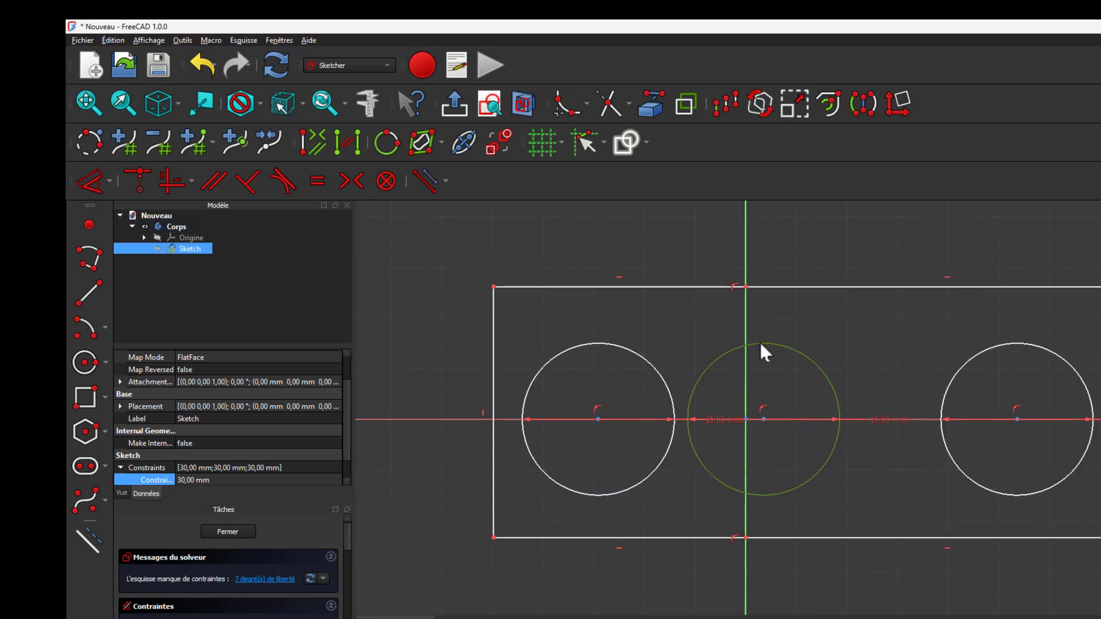
pyautogui.moveTo(760, 345); pyautogui.dragTo(792, 347)
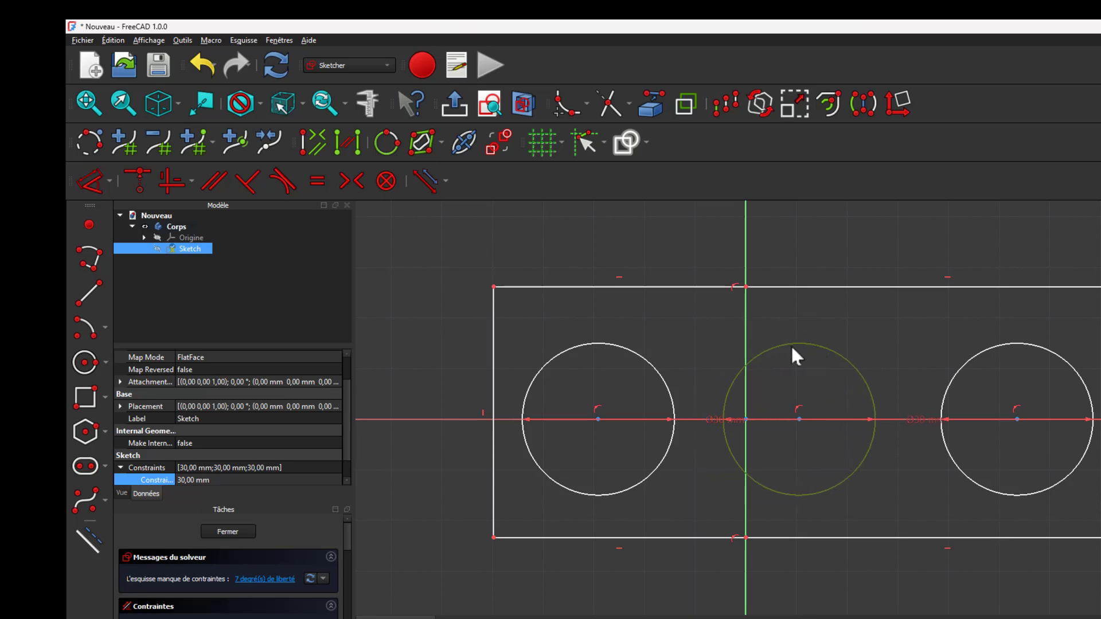
pyautogui.click(792, 347)
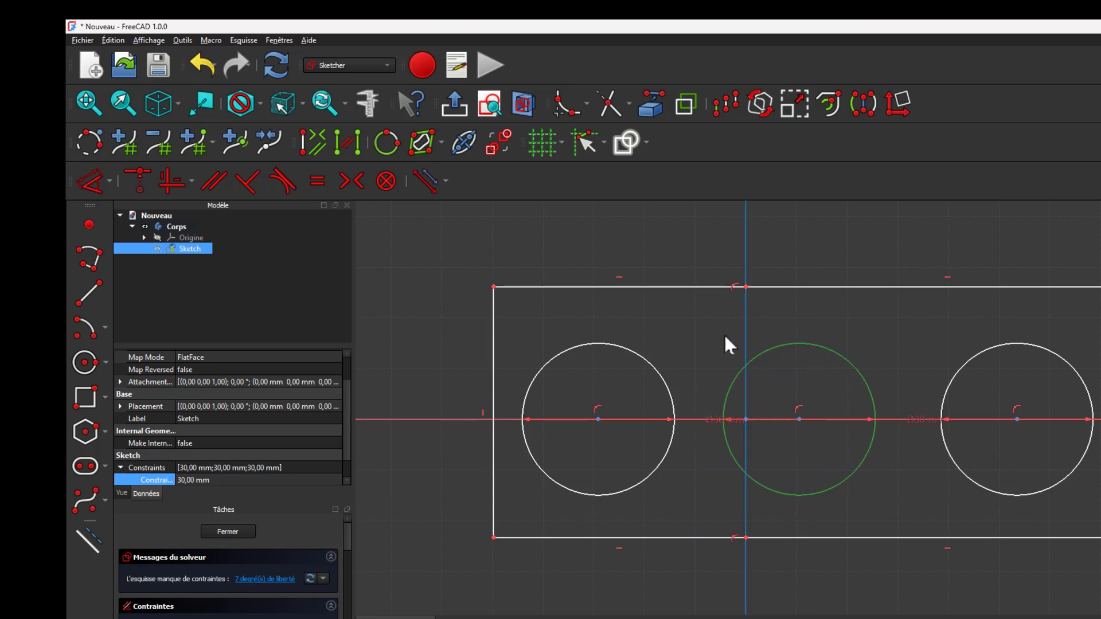
# Step: Try to apply a coincident constraint between the middle circle and the left part of the rectangle's upper edge
pyautogui.click(697, 288)
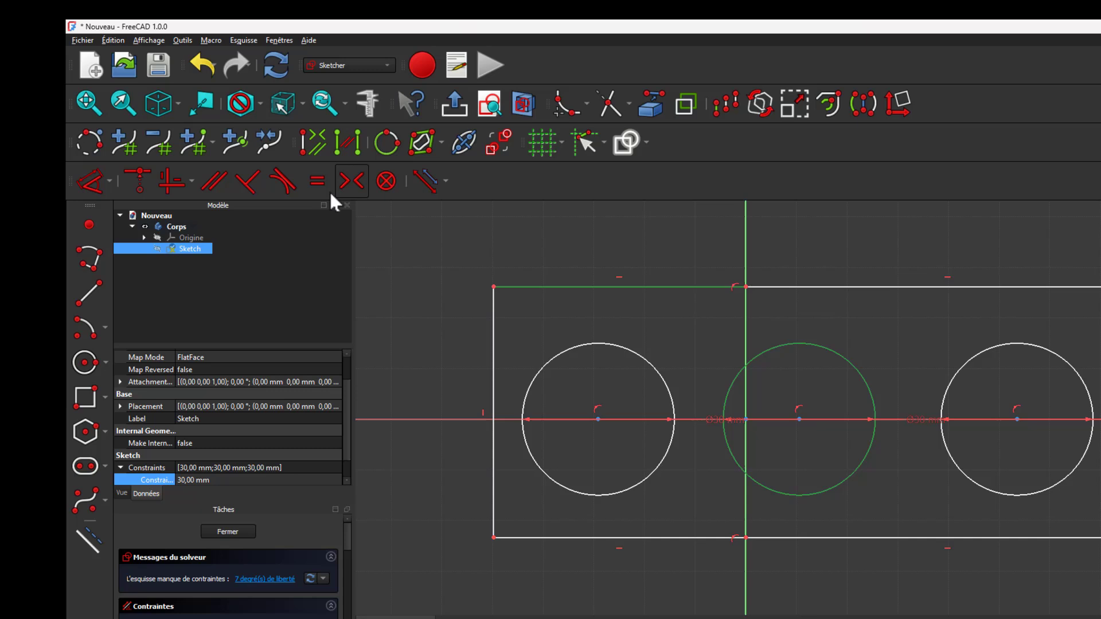
pyautogui.click(192, 179)
pyautogui.click(204, 211)
pyautogui.click(141, 179)
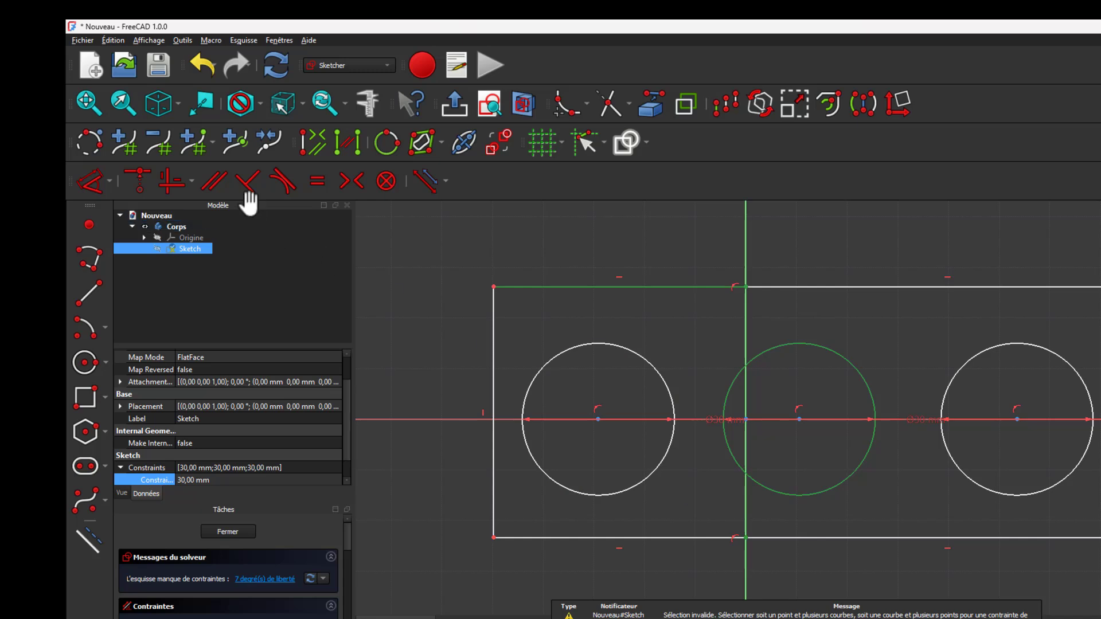
pyautogui.click(883, 570)
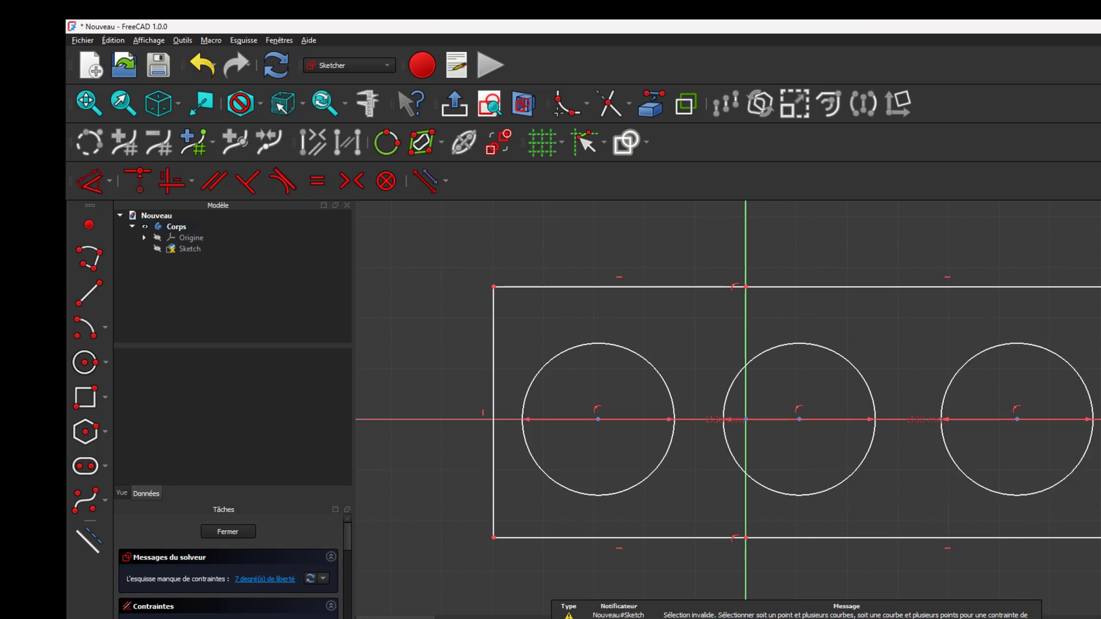
# Step: Make the rectangle's right corners symmetric about the horizontal axis, and stretch the rectangle to about 58 mm high with its left edge slightly farther out
pyautogui.click(1100, 356)
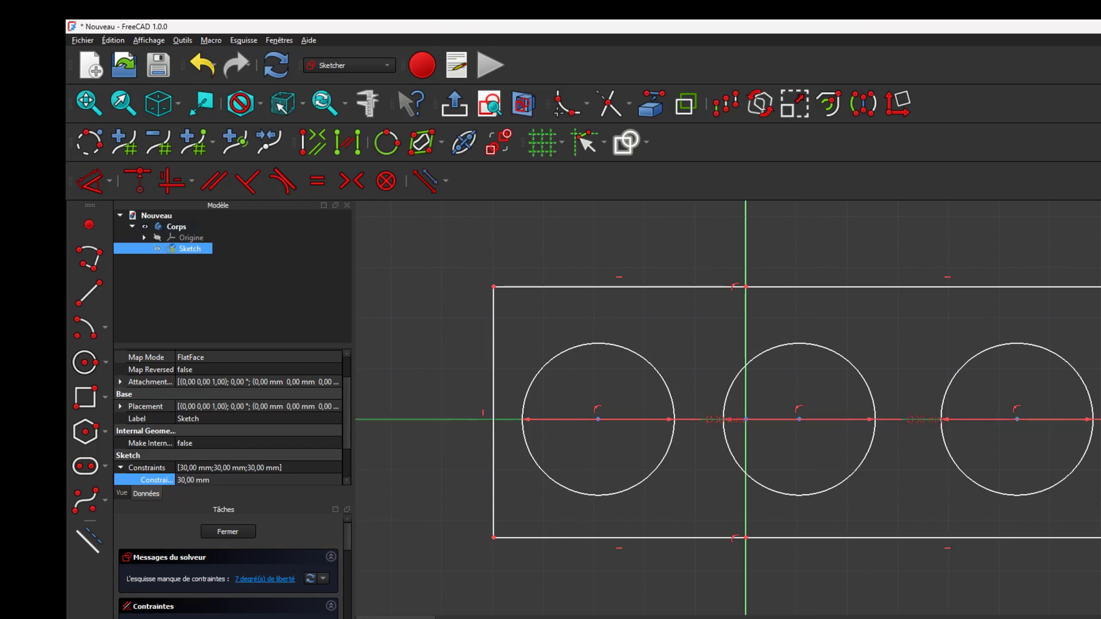
pyautogui.click(347, 186)
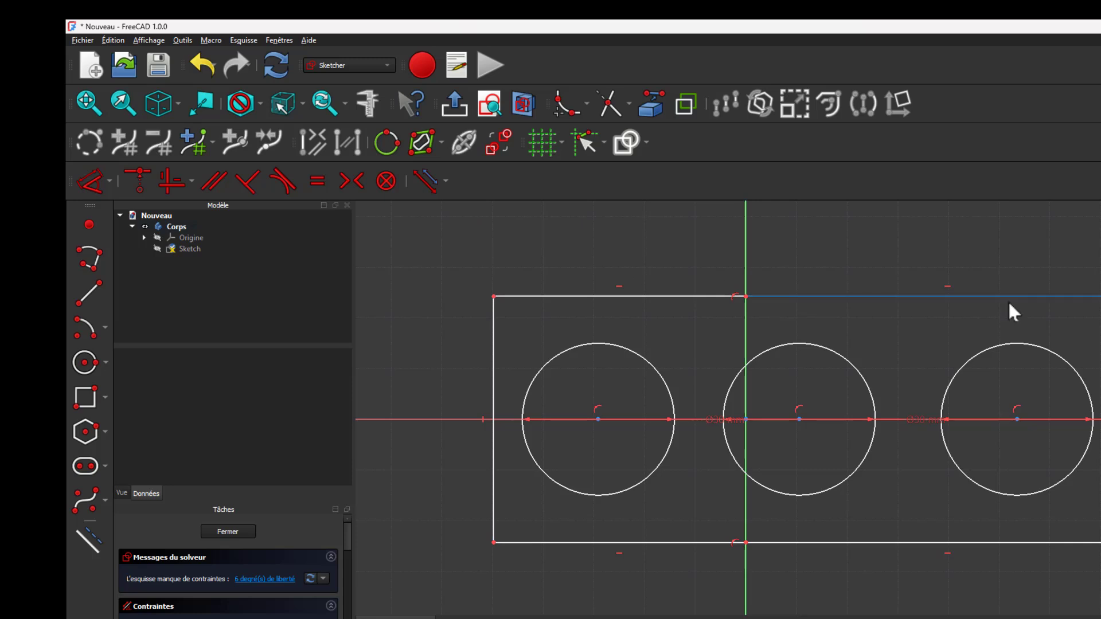
pyautogui.moveTo(1010, 305); pyautogui.dragTo(1056, 289)
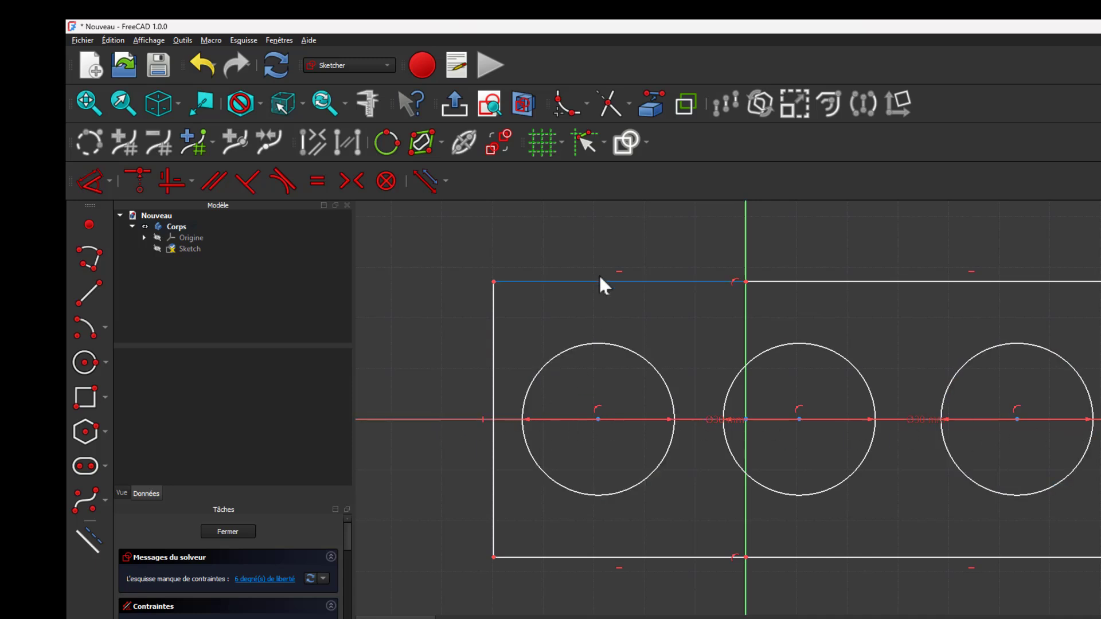
pyautogui.moveTo(802, 283); pyautogui.dragTo(790, 272)
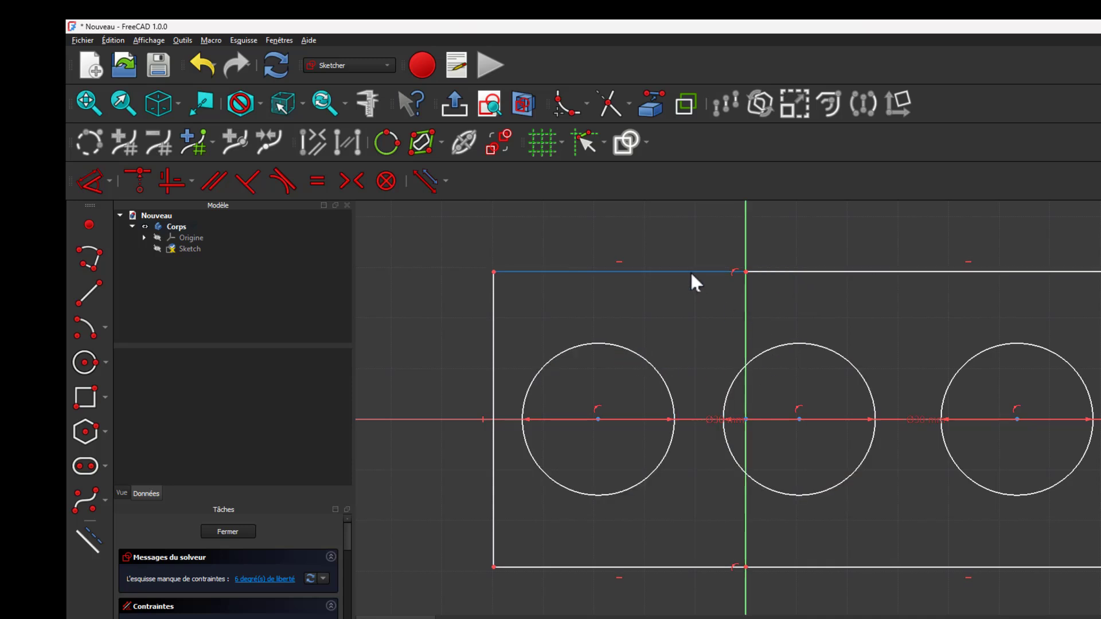
pyautogui.moveTo(691, 273); pyautogui.dragTo(621, 282)
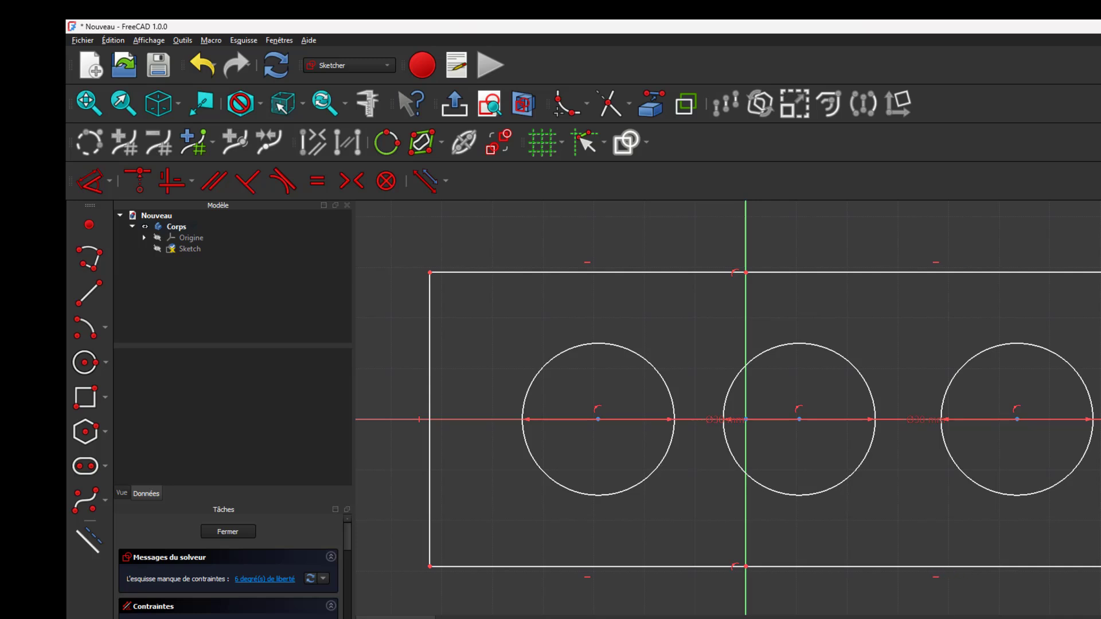
pyautogui.moveTo(432, 361); pyautogui.dragTo(487, 368)
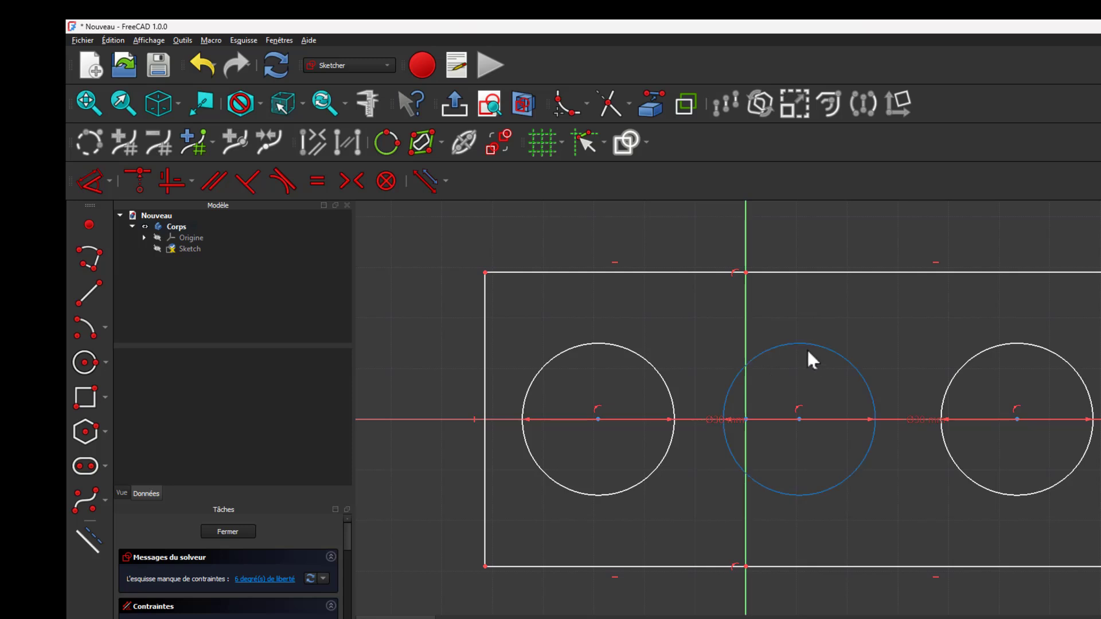
# Step: Centre the middle circle on the origin and reposition the two outer circles along the horizontal axis inside the rectangle
pyautogui.moveTo(583, 357); pyautogui.dragTo(489, 370)
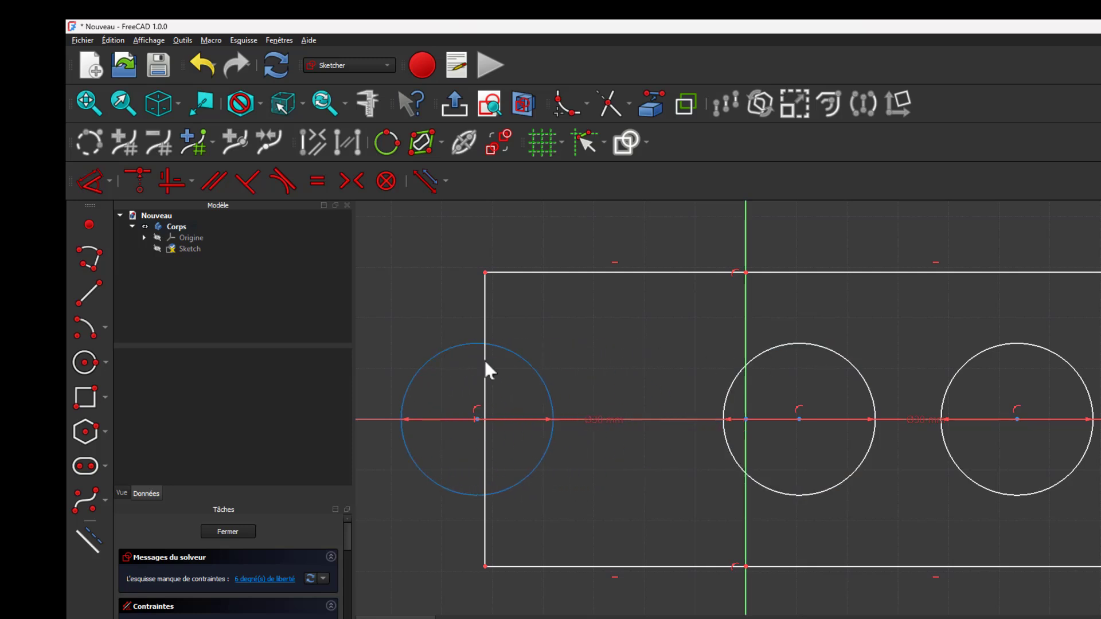
pyautogui.moveTo(806, 352); pyautogui.dragTo(721, 362)
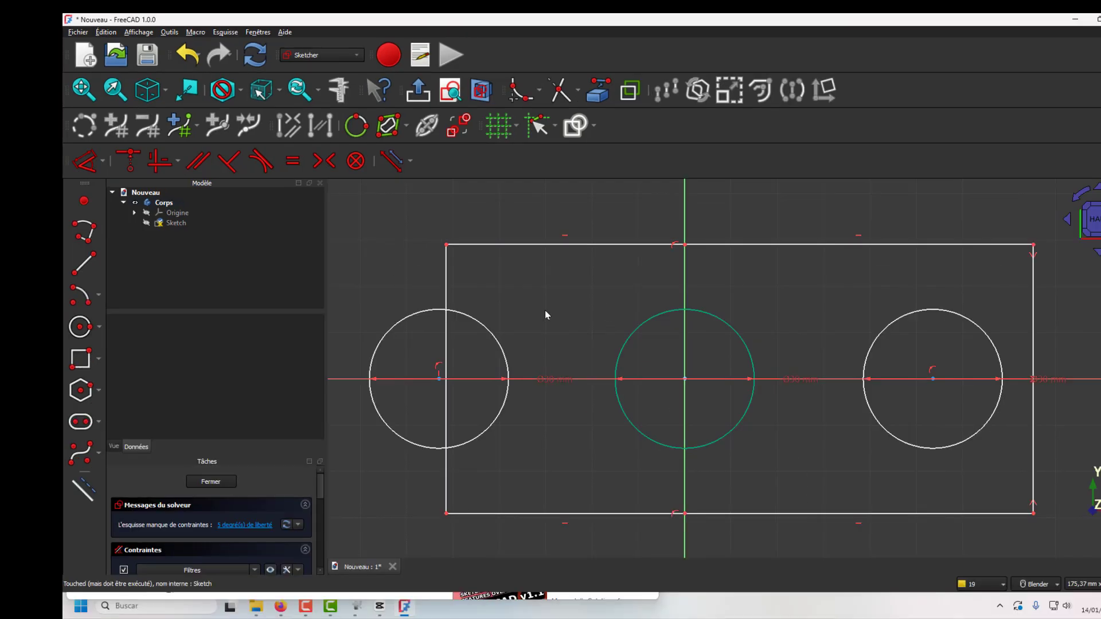
pyautogui.moveTo(479, 321); pyautogui.dragTo(571, 326)
pyautogui.moveTo(931, 317); pyautogui.dragTo(892, 324)
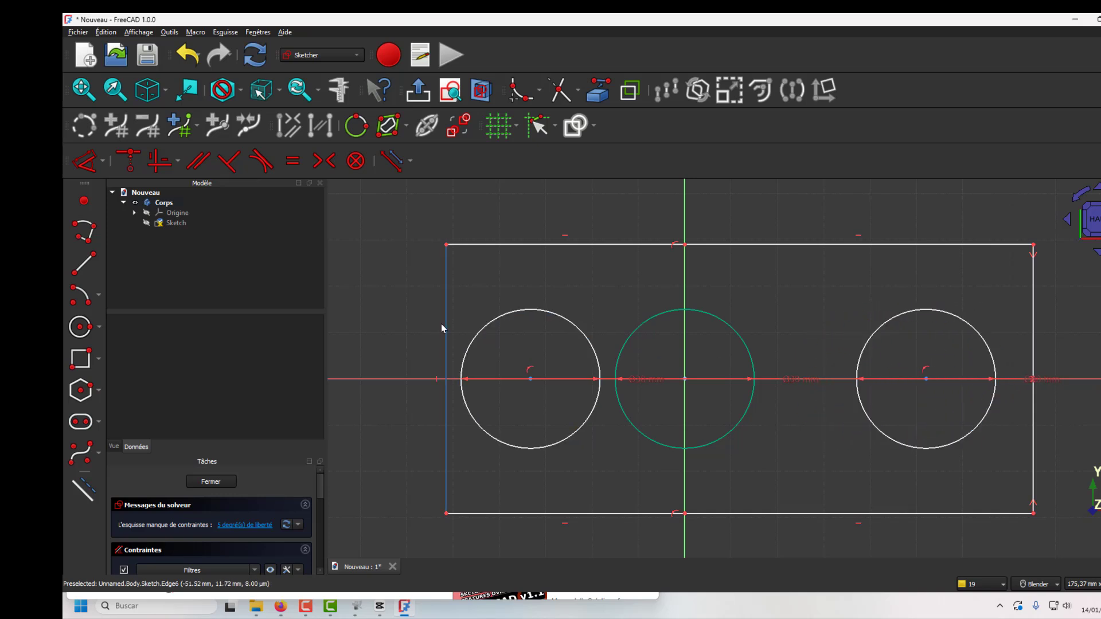
# Step: Stretch the rectangle's left edge to about 75 mm from the vertical axis and place the outer circles about 46 mm either side of the origin
pyautogui.moveTo(440, 328); pyautogui.dragTo(337, 332)
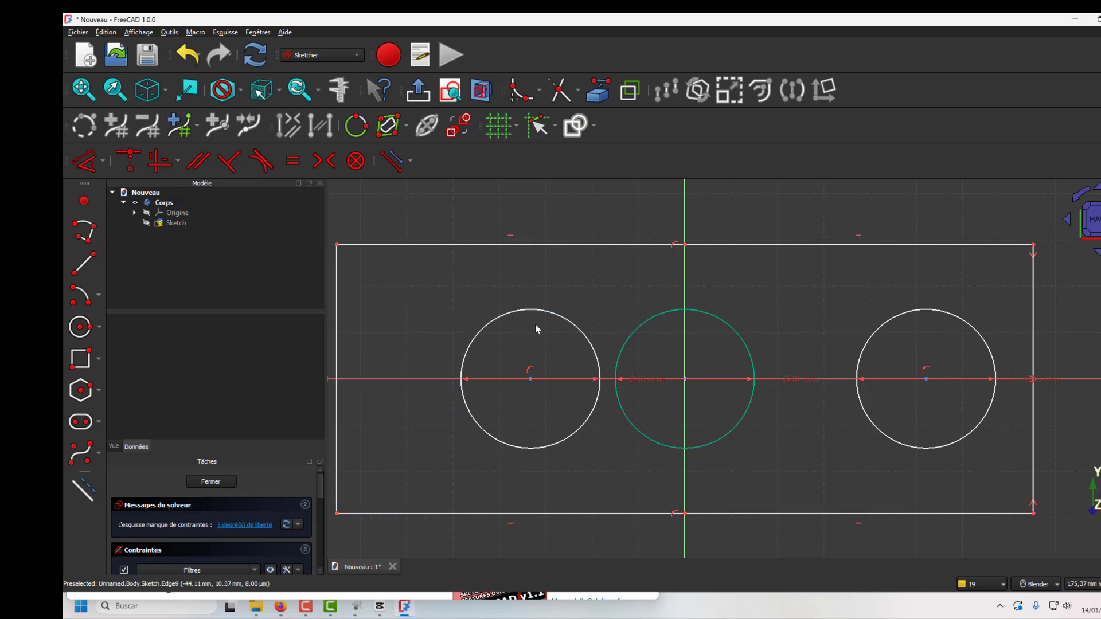
pyautogui.moveTo(545, 315); pyautogui.dragTo(442, 319)
pyautogui.moveTo(929, 312); pyautogui.dragTo(899, 312)
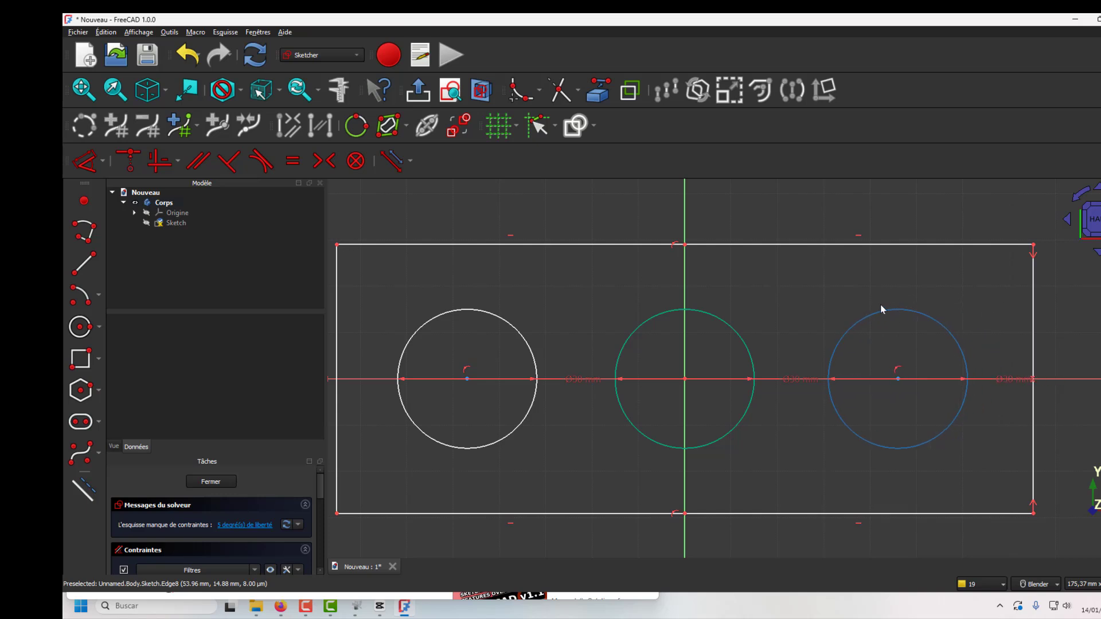
# Step: Try to add a horizontal distance constraint between the left circle's centre and the middle circle's centre
pyautogui.click(622, 387)
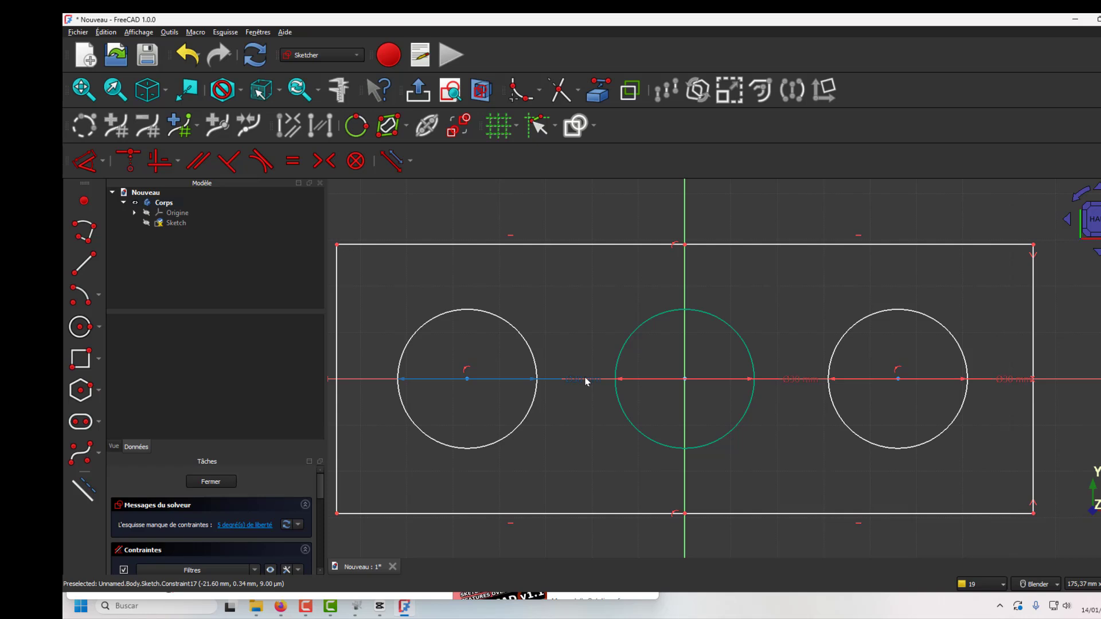
pyautogui.click(468, 382)
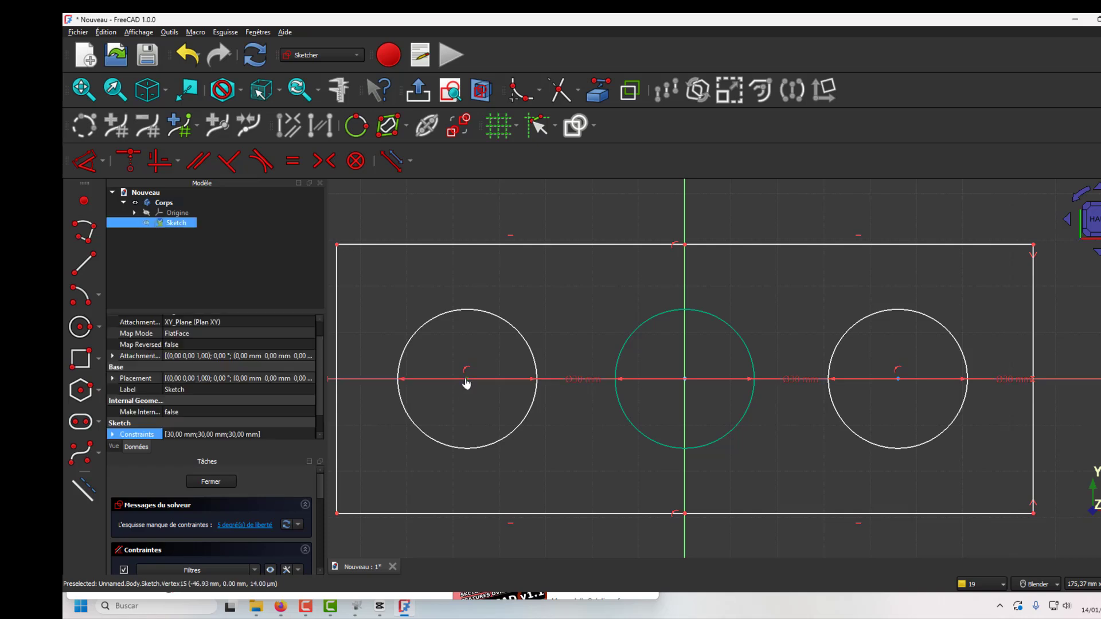
pyautogui.click(468, 384)
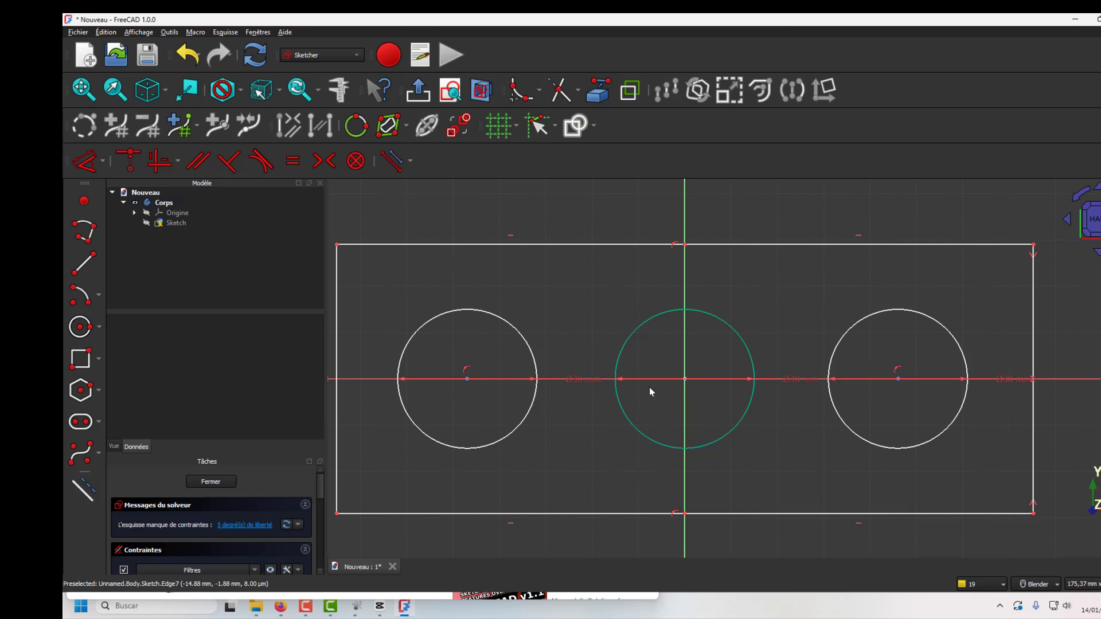
pyautogui.click(687, 382)
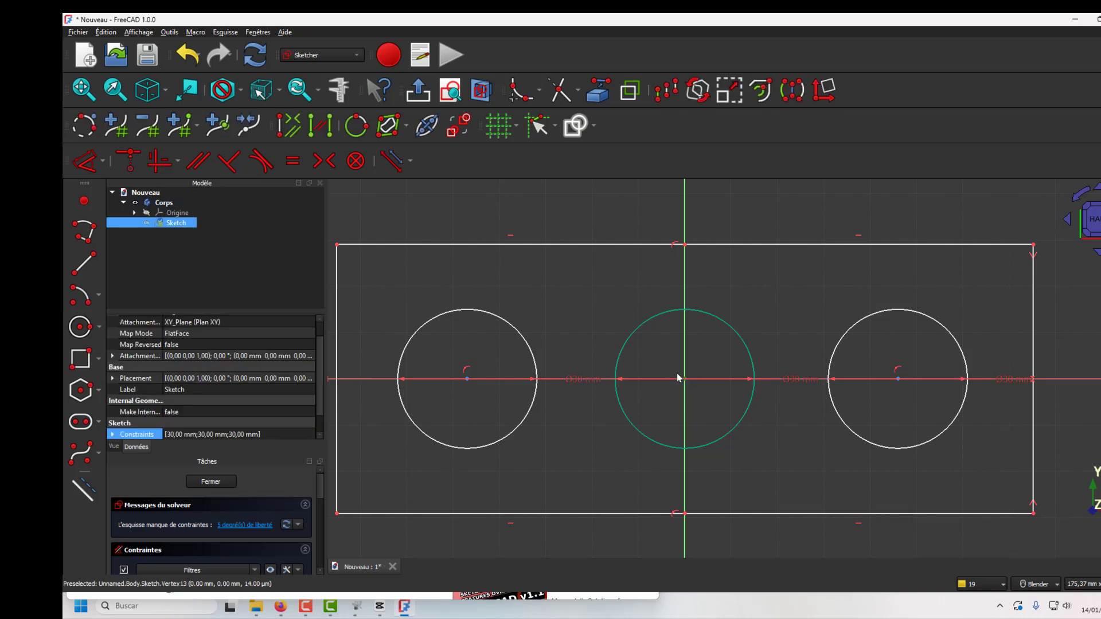
pyautogui.click(103, 160)
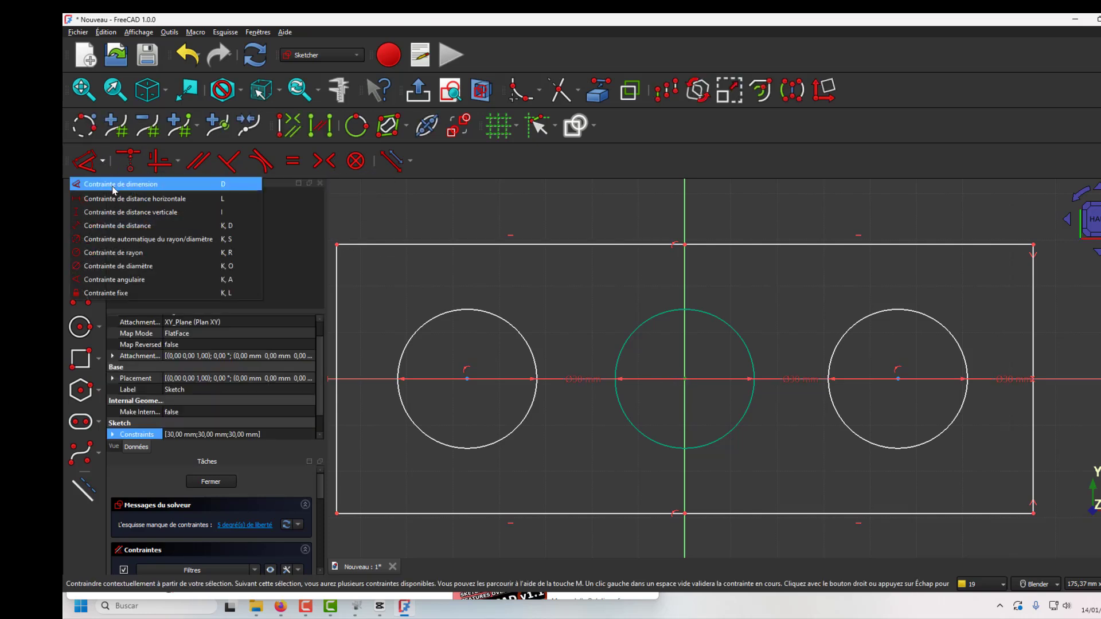
pyautogui.click(129, 201)
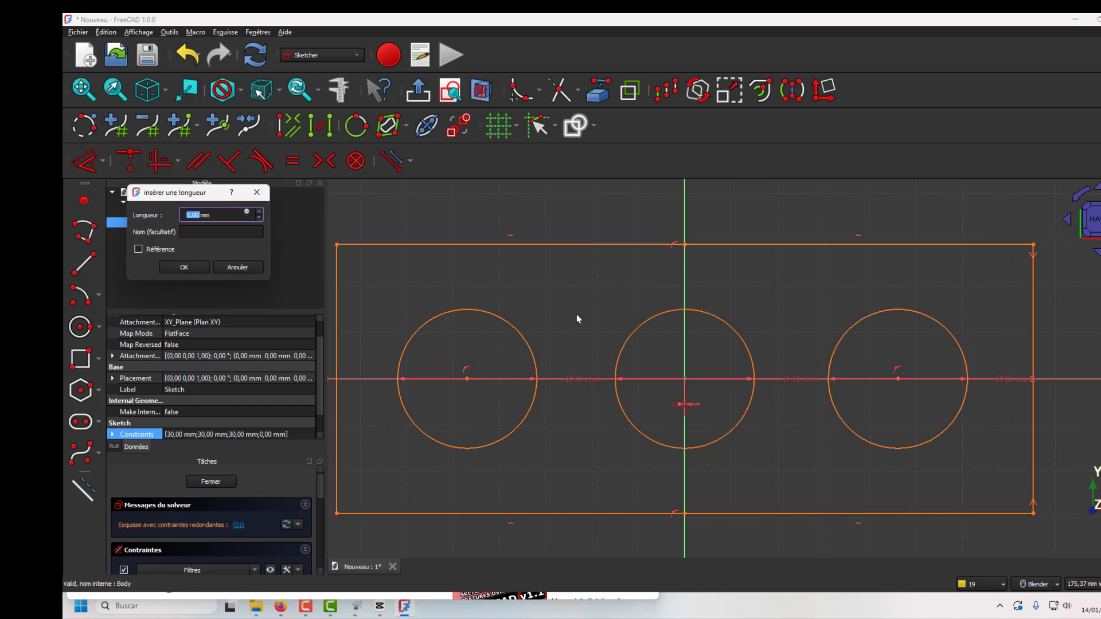
pyautogui.click(236, 268)
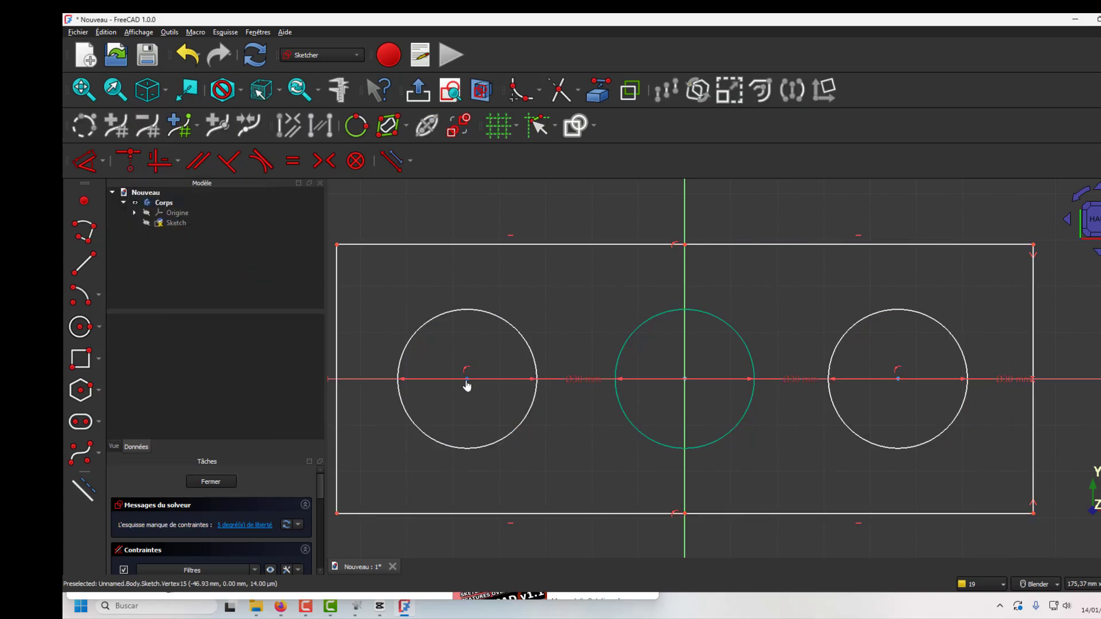
pyautogui.click(467, 383)
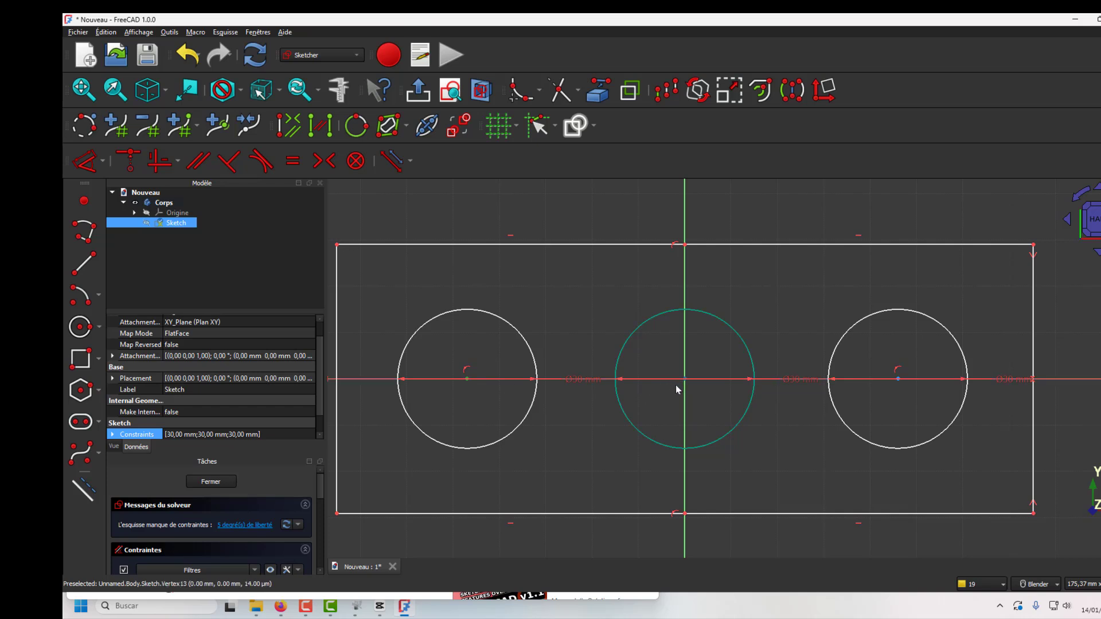
pyautogui.click(606, 302)
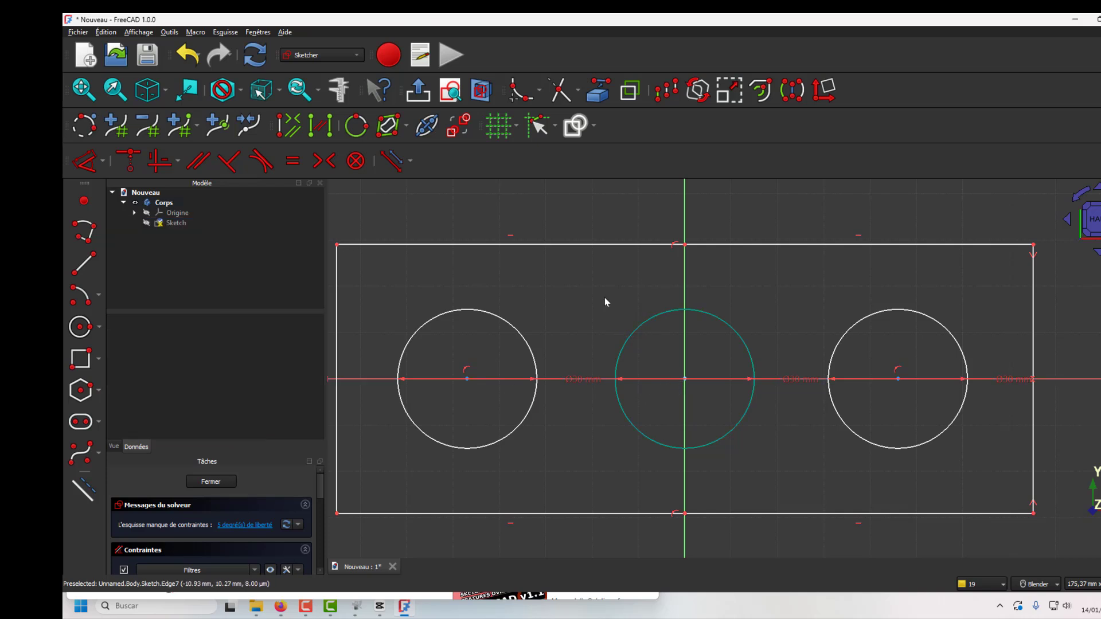
pyautogui.rightClick(515, 274)
pyautogui.click(563, 224)
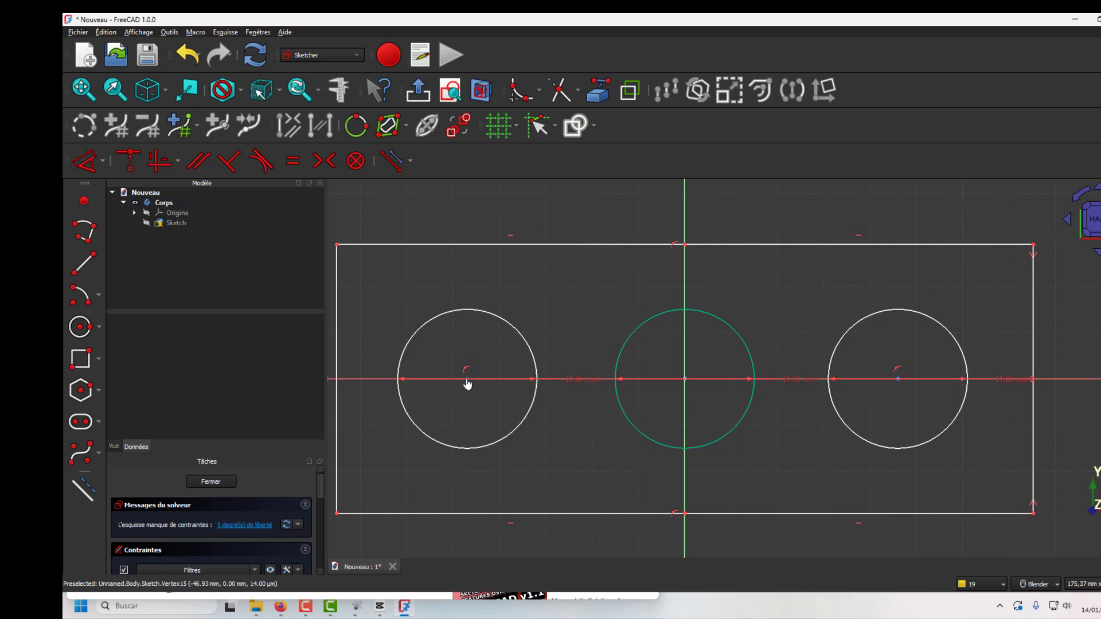
# Step: Constrain the distance between the left circle's centre and the rectangle's lower-left corner to 40 mm
pyautogui.click(468, 382)
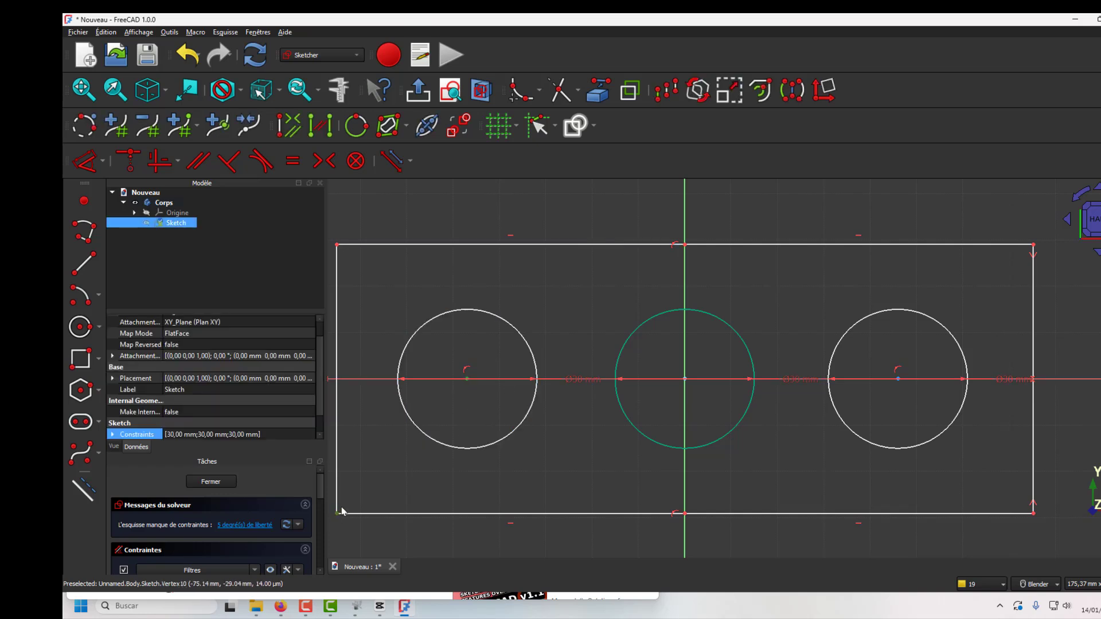
pyautogui.click(102, 161)
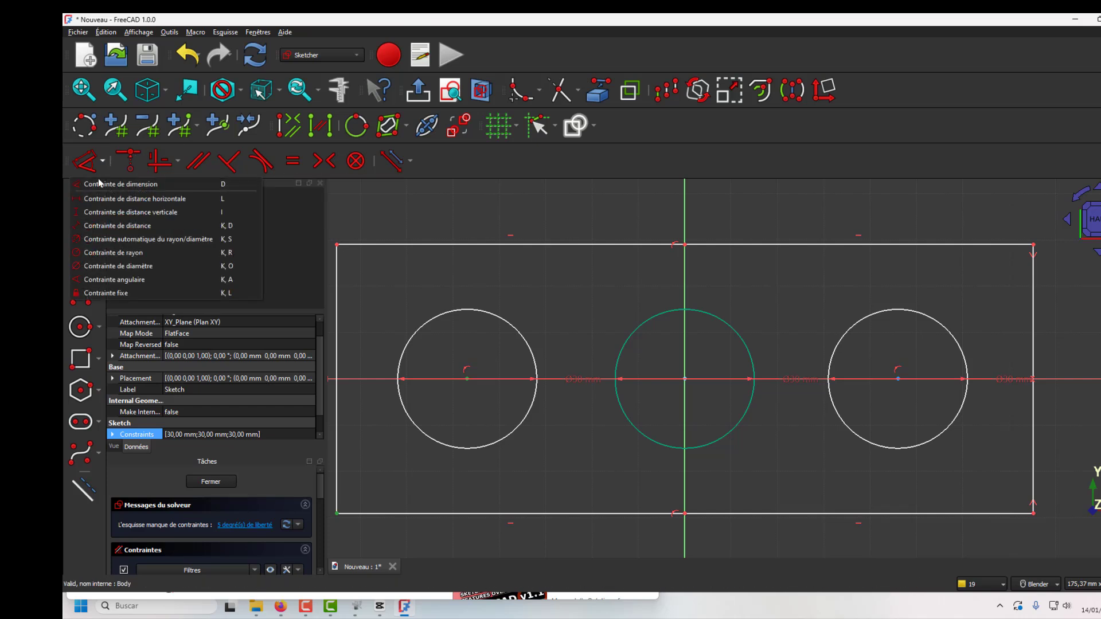
pyautogui.click(144, 226)
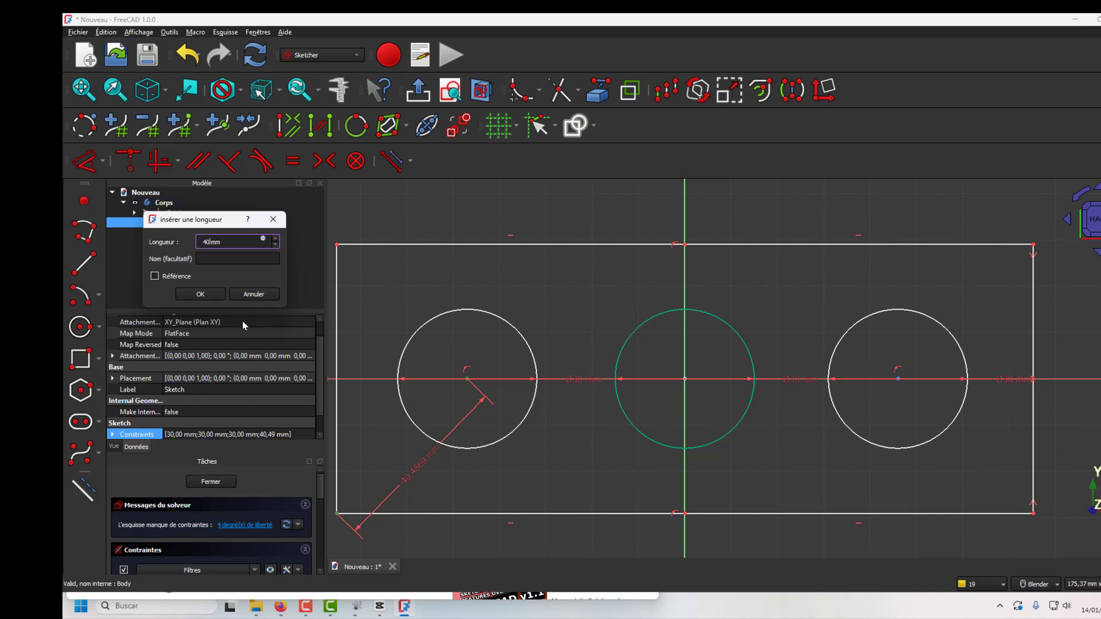
pyautogui.write('40')
pyautogui.press('Return')
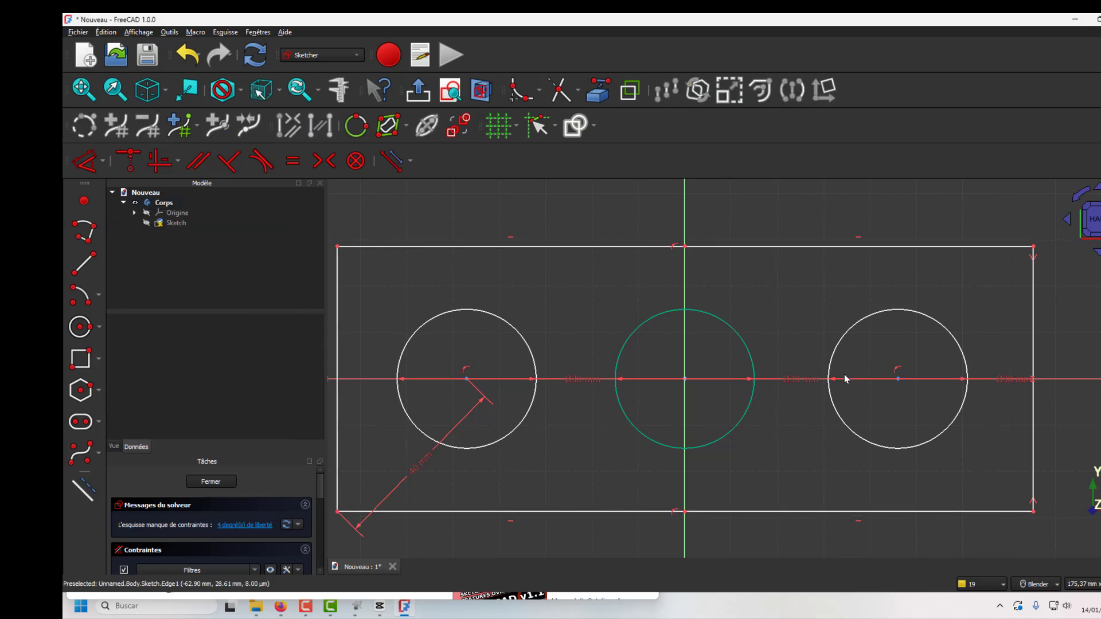
# Step: Constrain the distance between the right circle's centre and the rectangle's lower-right corner to 40 mm
pyautogui.click(899, 380)
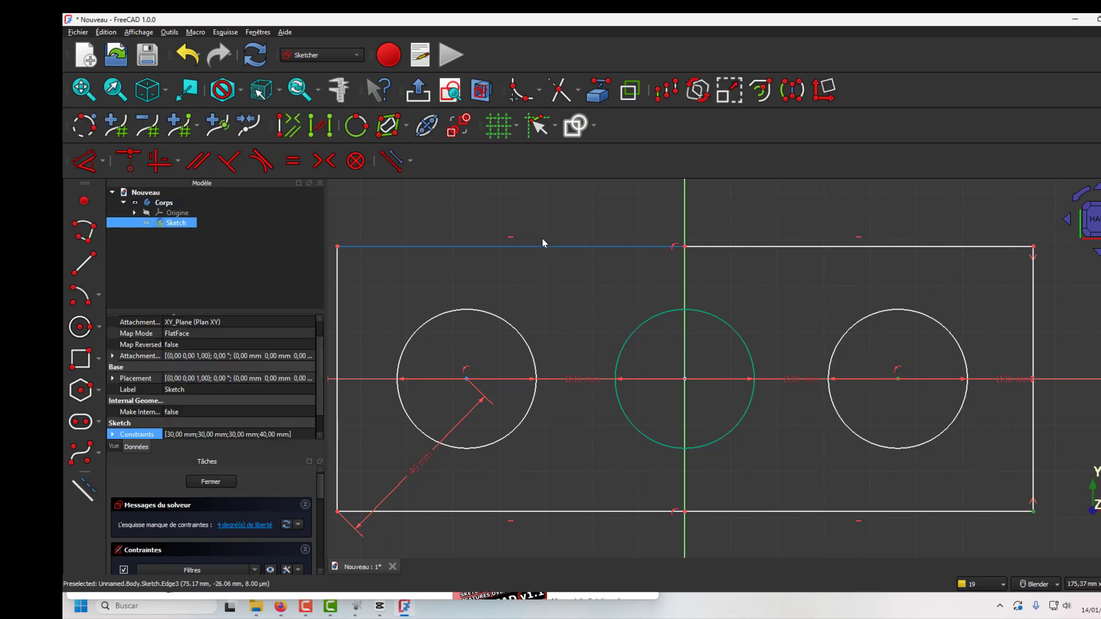
pyautogui.click(103, 161)
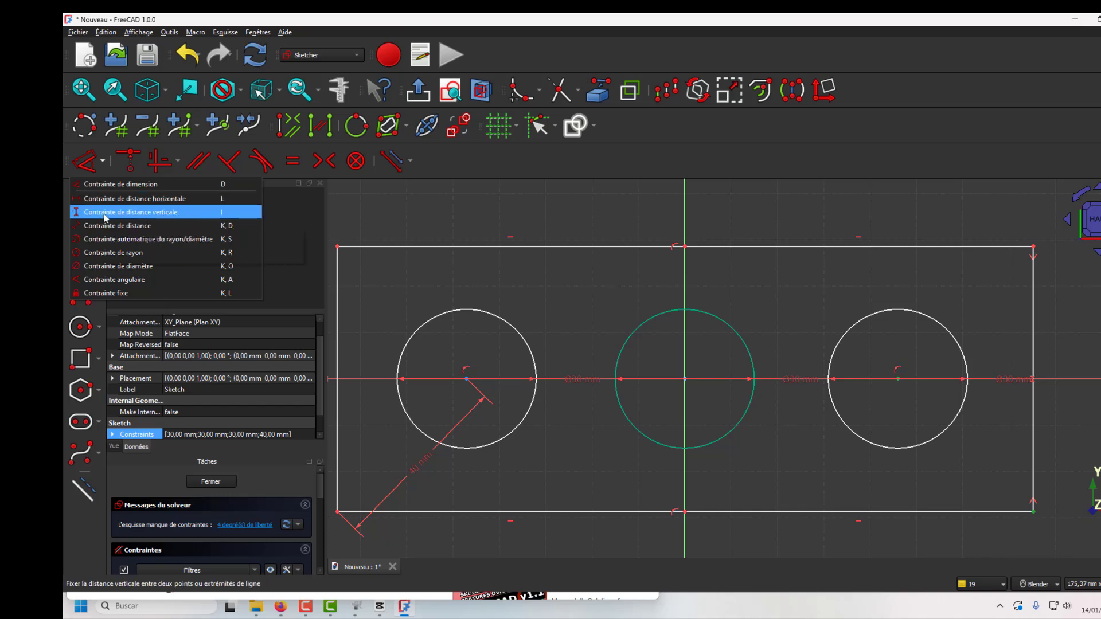
pyautogui.click(117, 225)
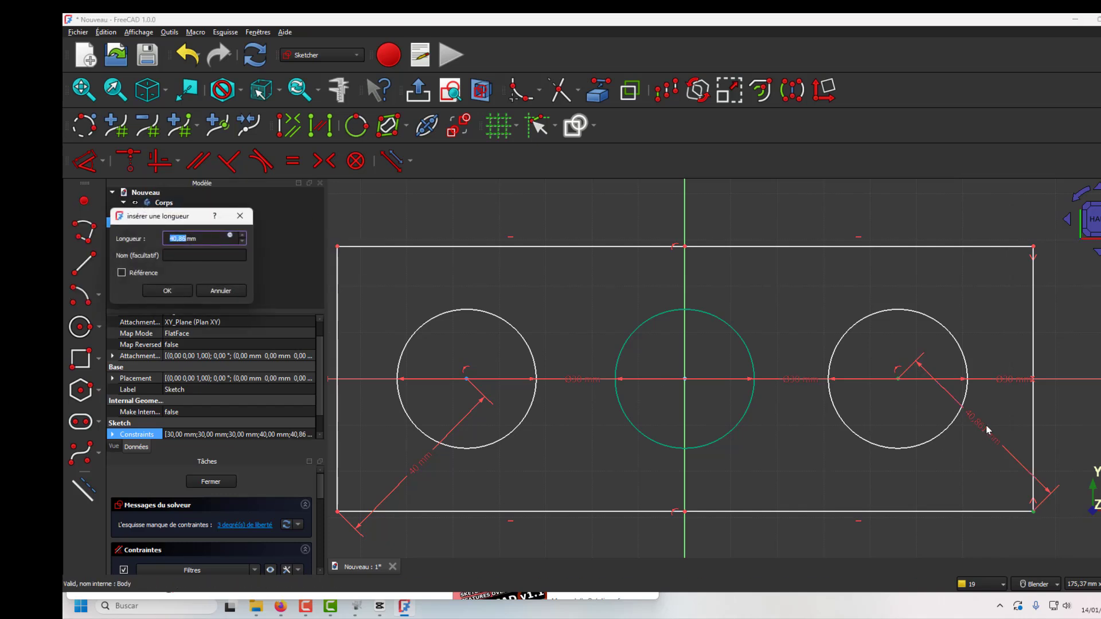
pyautogui.write('40')
pyautogui.press('Return')
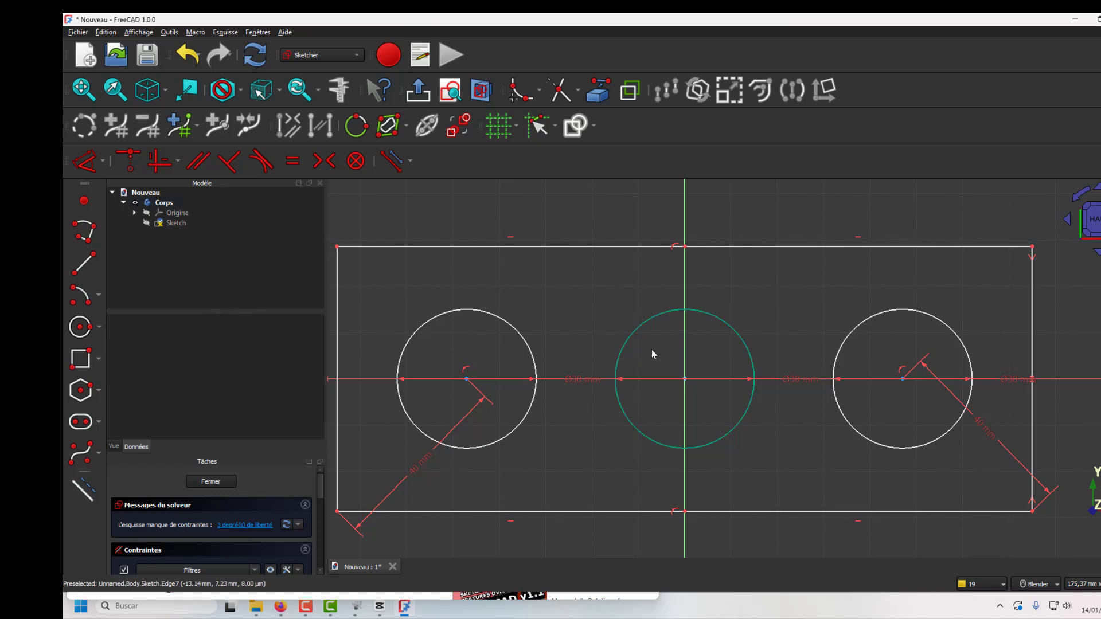
# Step: Constrain the distance from the middle circle's centre to the rectangle's upper-right corner to 80 mm
pyautogui.click(694, 317)
pyautogui.click(687, 383)
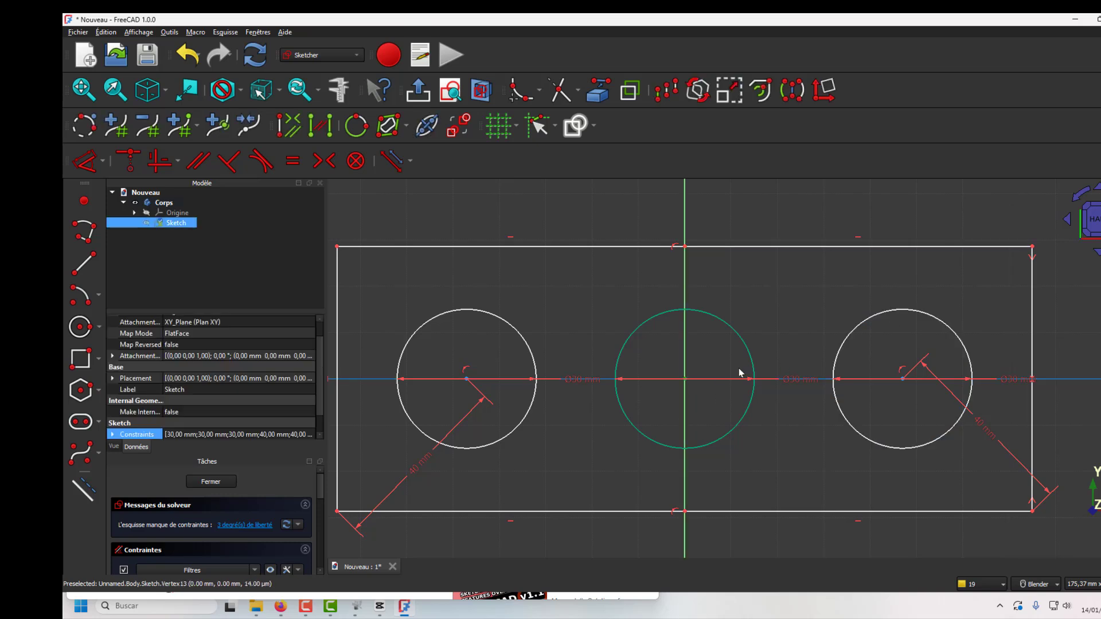
pyautogui.click(1032, 248)
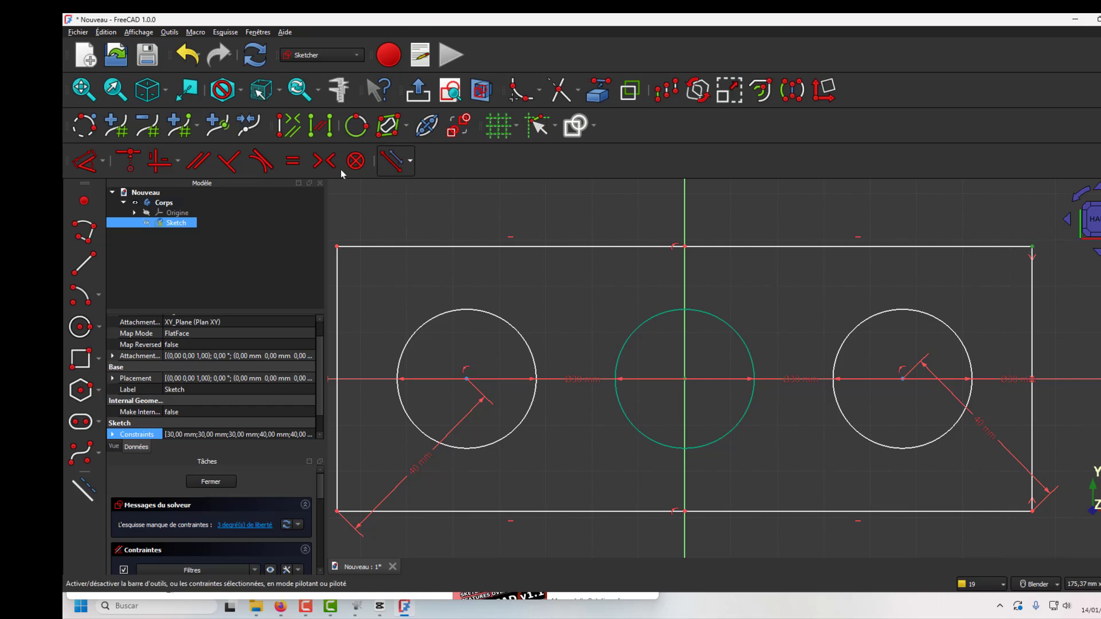
pyautogui.click(103, 160)
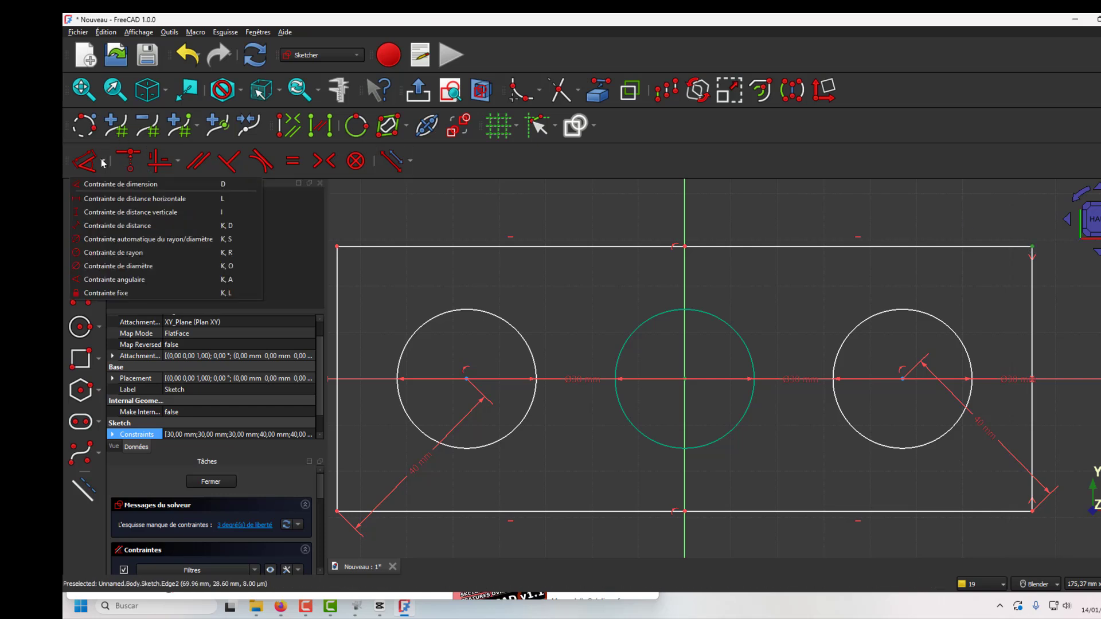
pyautogui.click(125, 228)
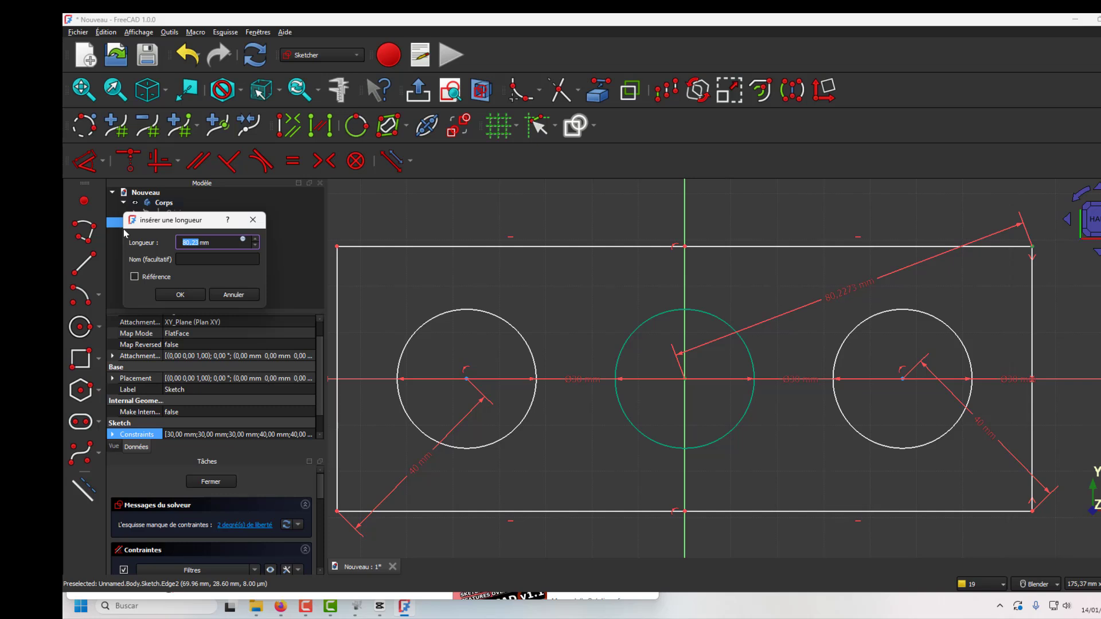
pyautogui.write('80')
pyautogui.press('Return')
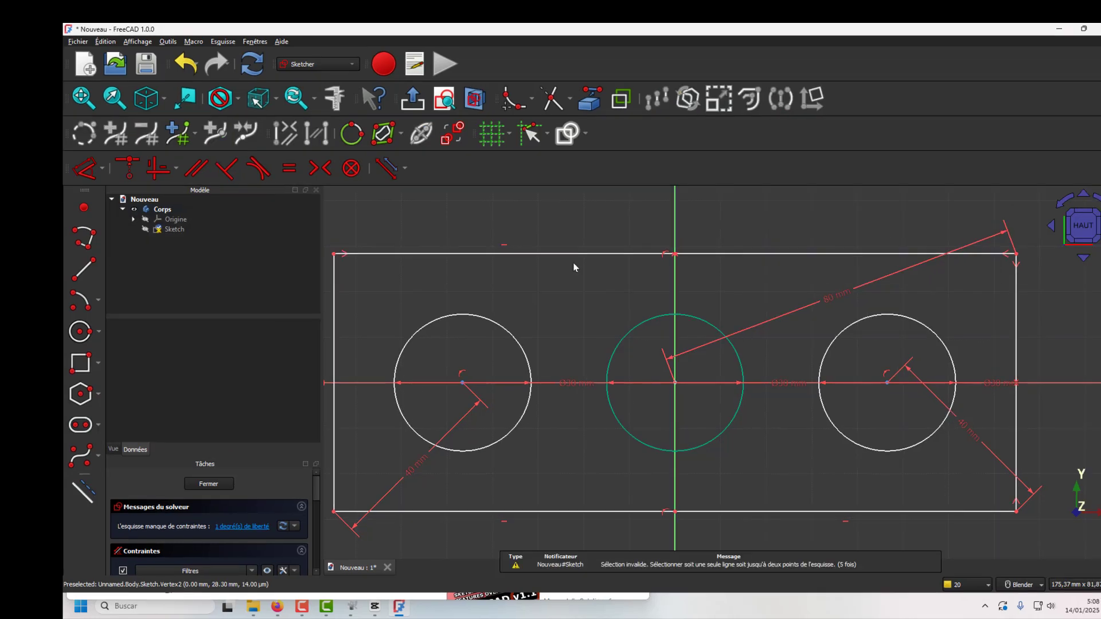
# Step: Add a 50 mm vertical distance constraint between the rectangle's two left corners
pyautogui.click(333, 254)
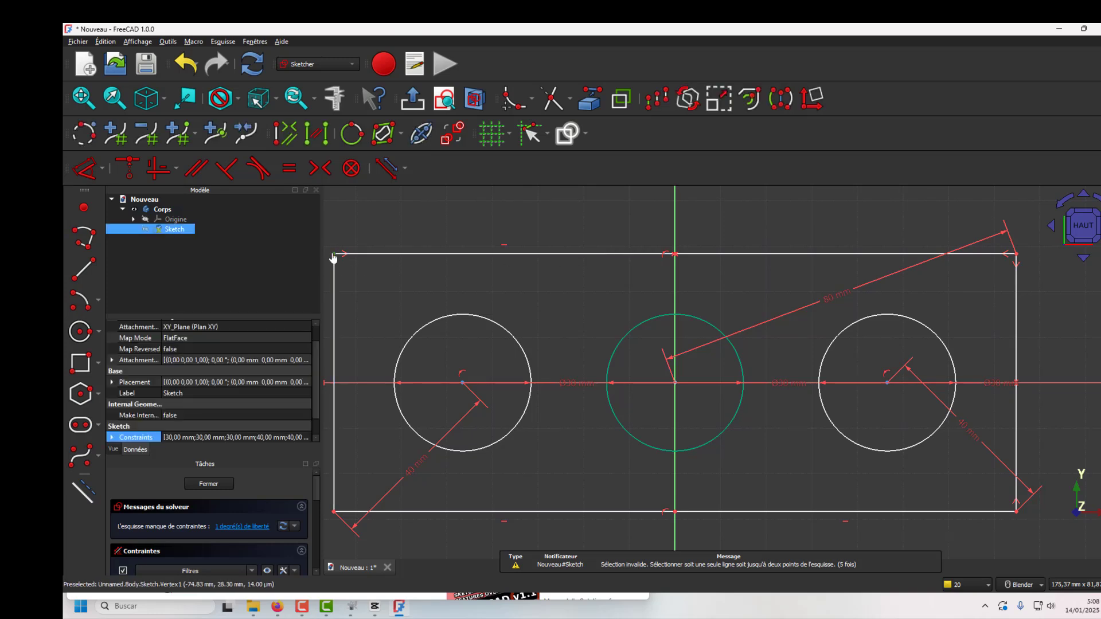
pyautogui.click(334, 512)
pyautogui.click(102, 168)
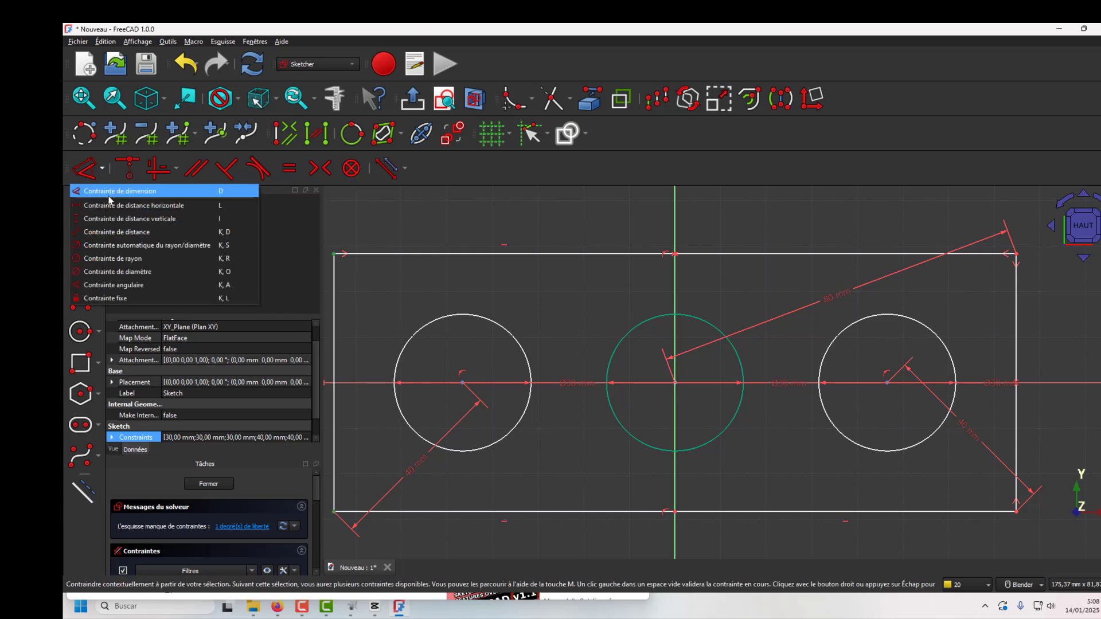
pyautogui.click(138, 218)
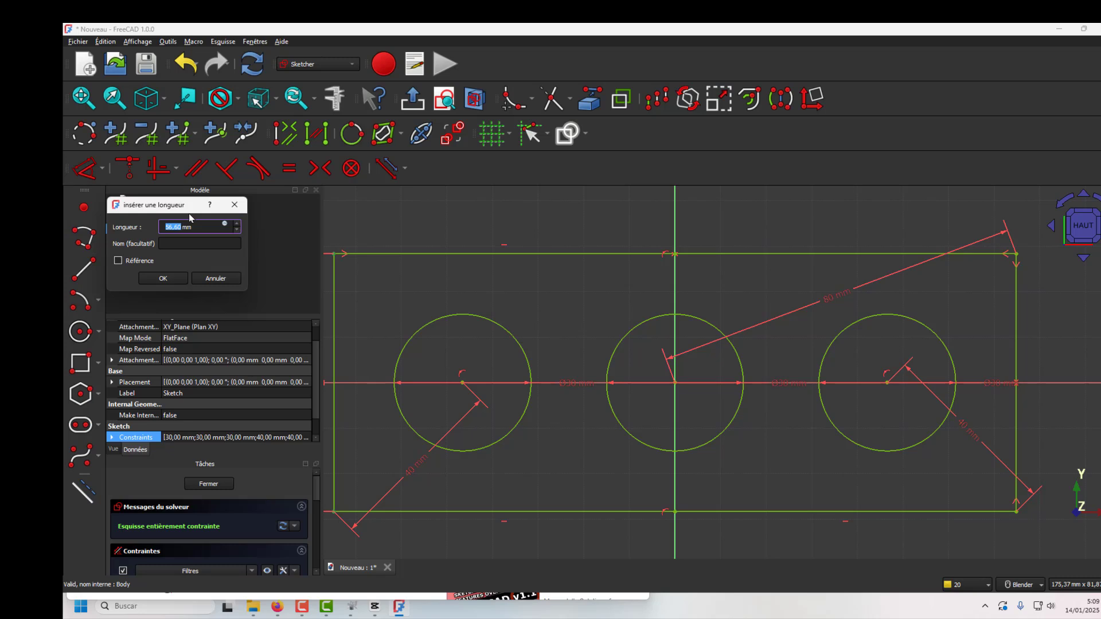
pyautogui.press('Return')
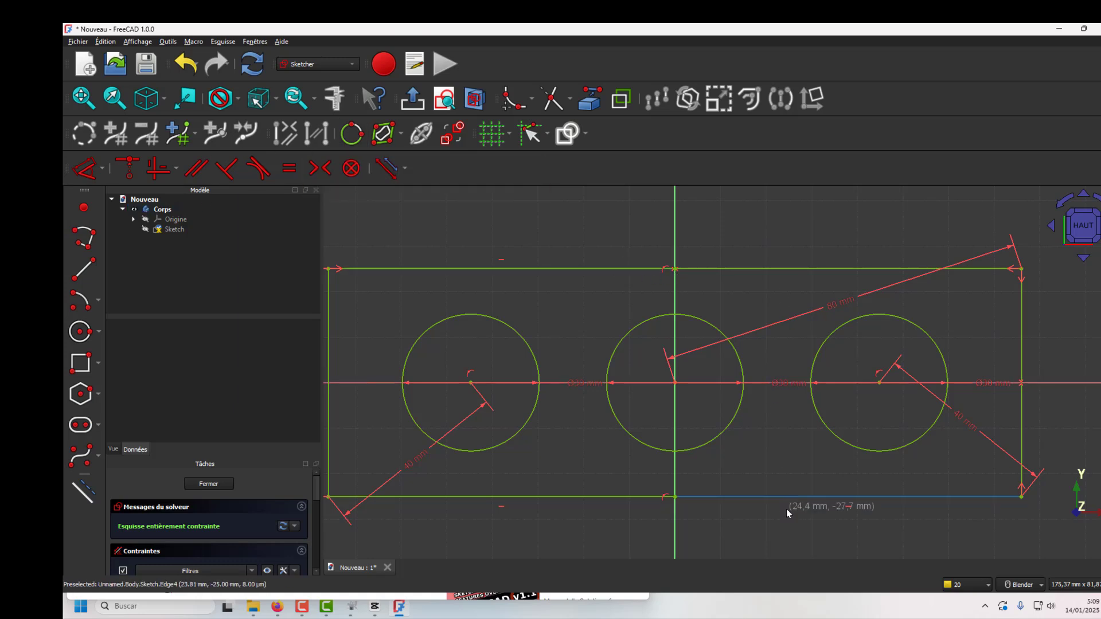
pyautogui.scroll(-2, 753, 401)
pyautogui.scroll(1, 752, 398)
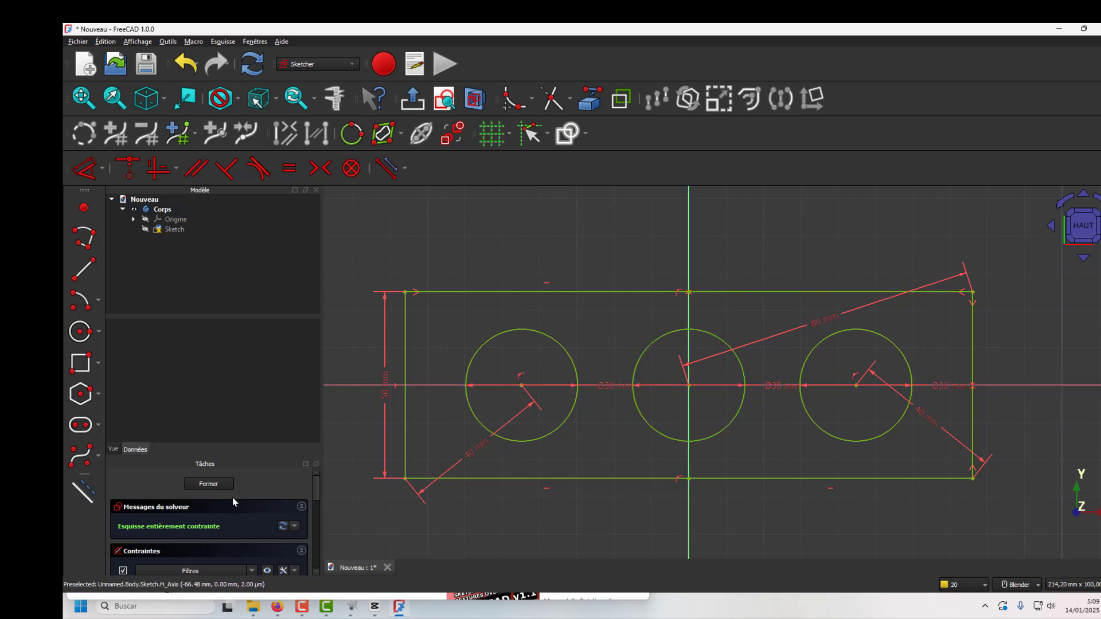
# Step: Close the sketch and extrude the profile 4 mm with the Pad operation
pyautogui.click(209, 484)
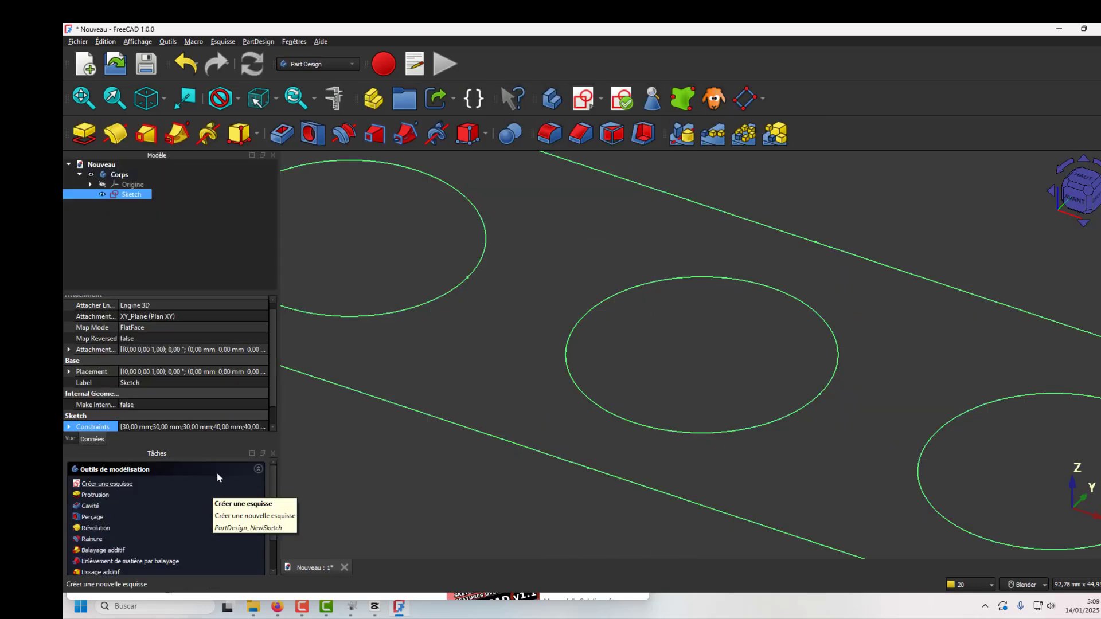
pyautogui.scroll(-5, 586, 370)
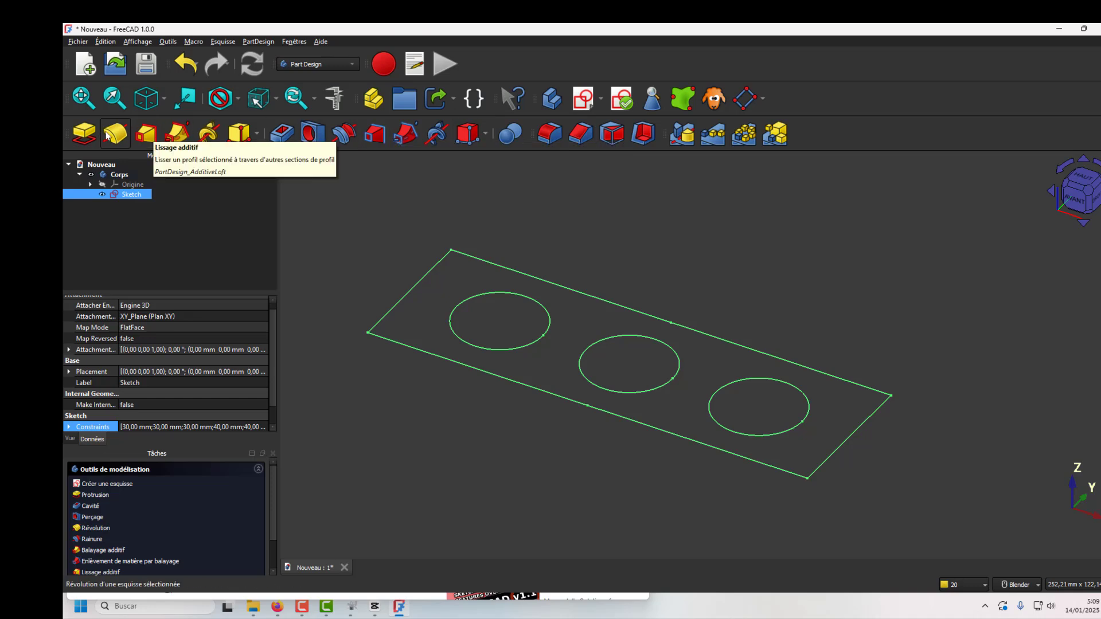
pyautogui.click(80, 133)
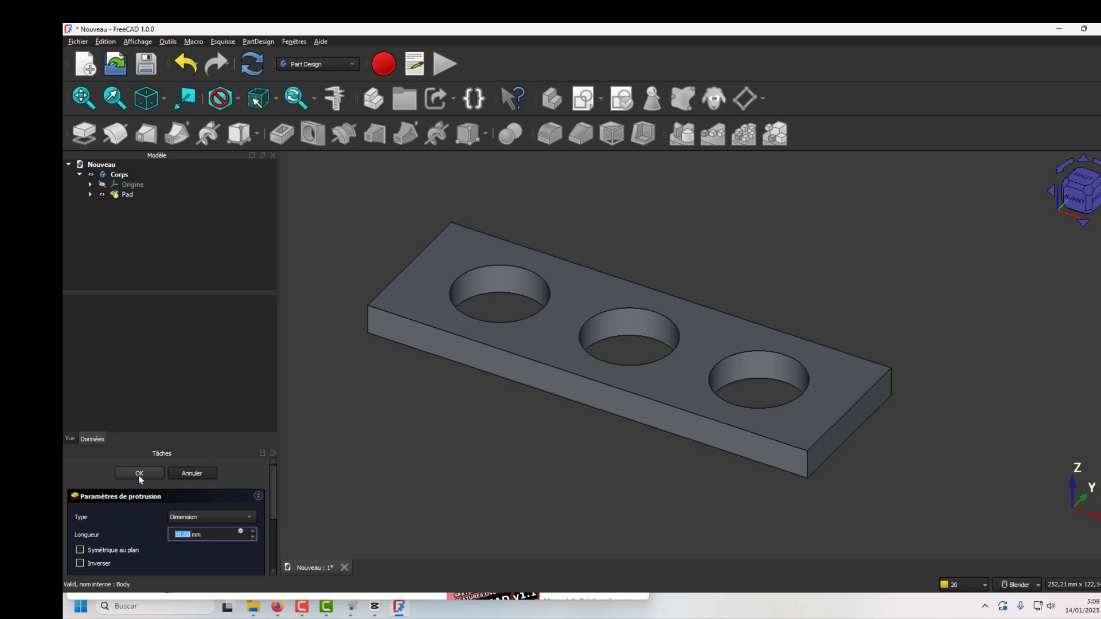
pyautogui.write('5')
pyautogui.click(139, 475)
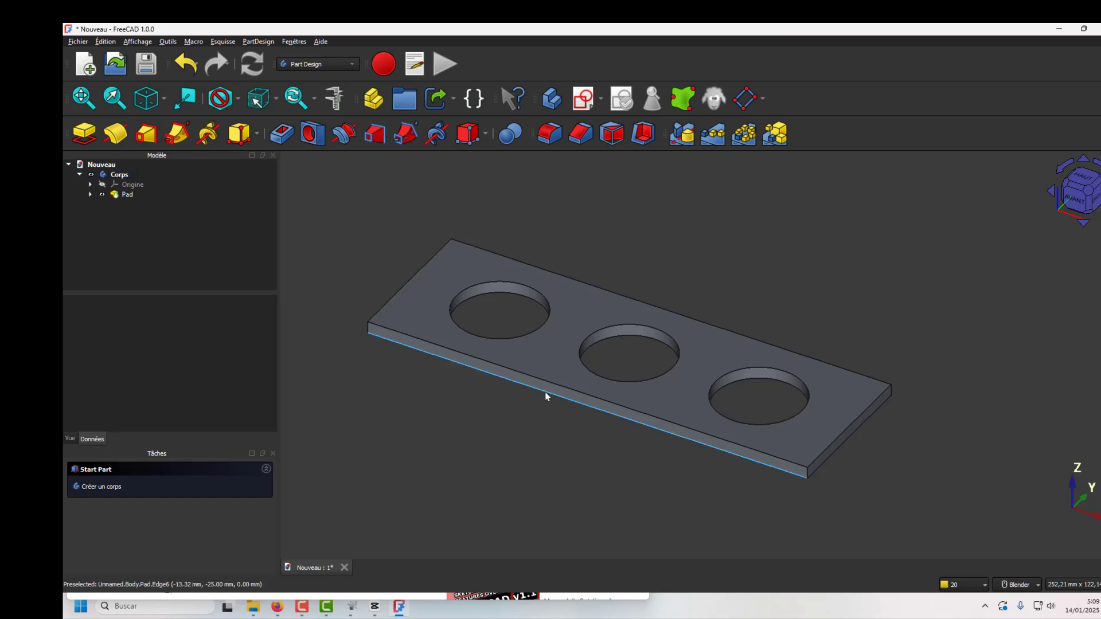
# Step: Set the length of the pad to 5 mm in its properties and deselect it
pyautogui.click(546, 365)
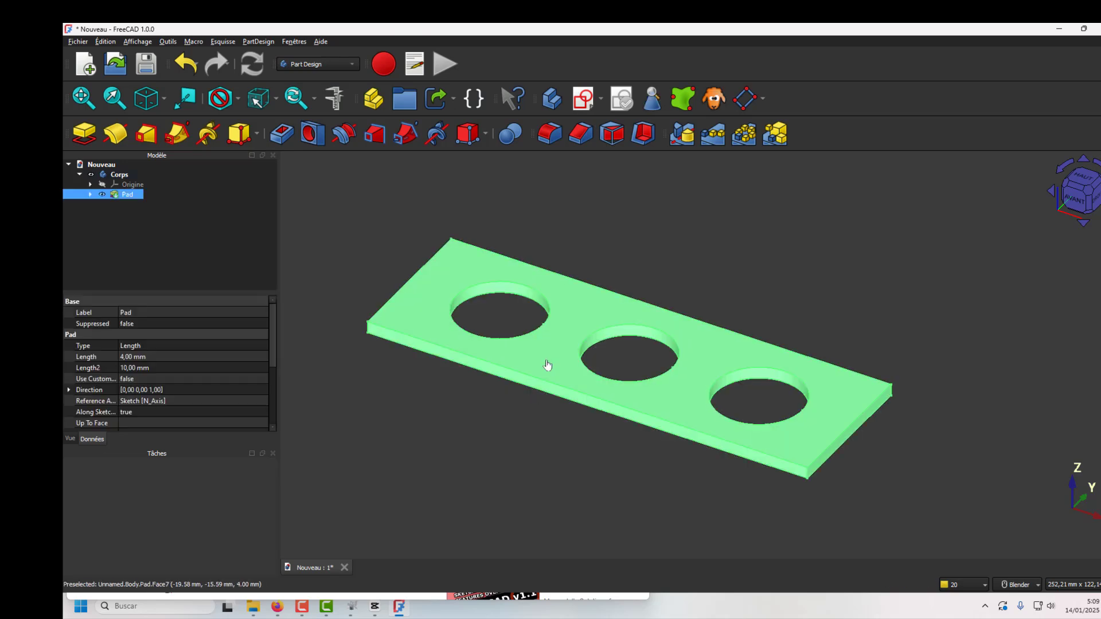
pyautogui.click(127, 358)
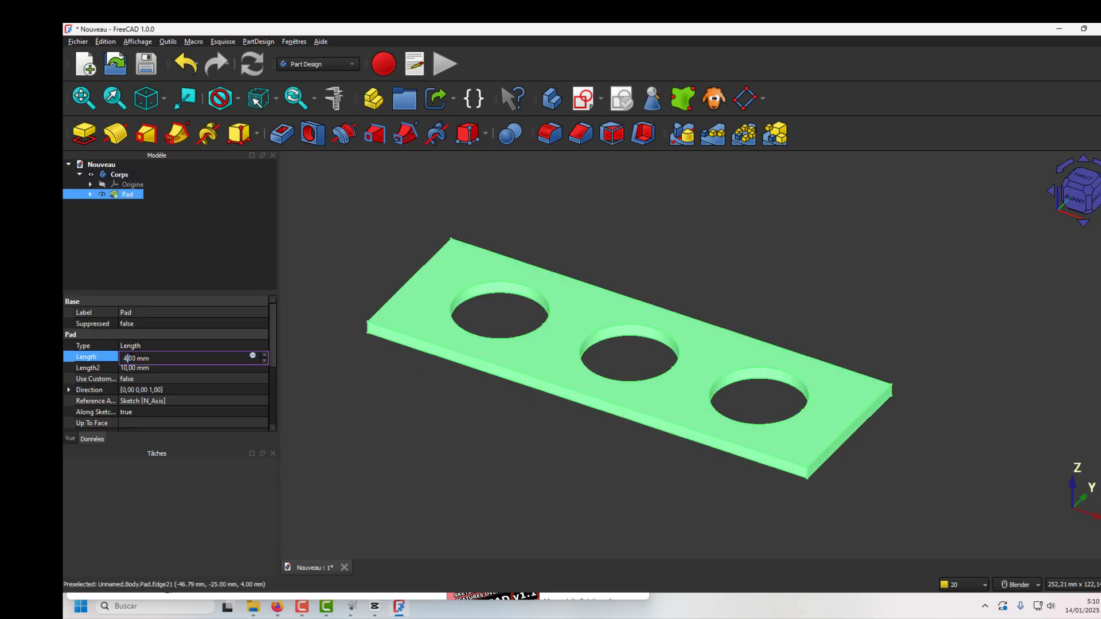
pyautogui.press('Delete')
pyautogui.write('5')
pyautogui.press('Return')
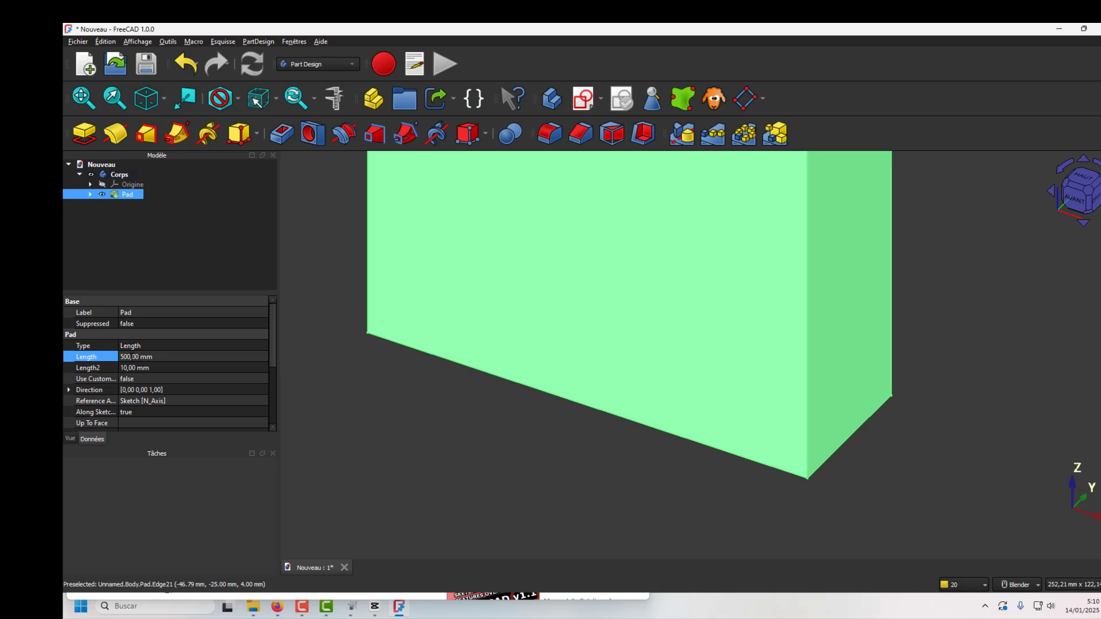
pyautogui.doubleClick(131, 360)
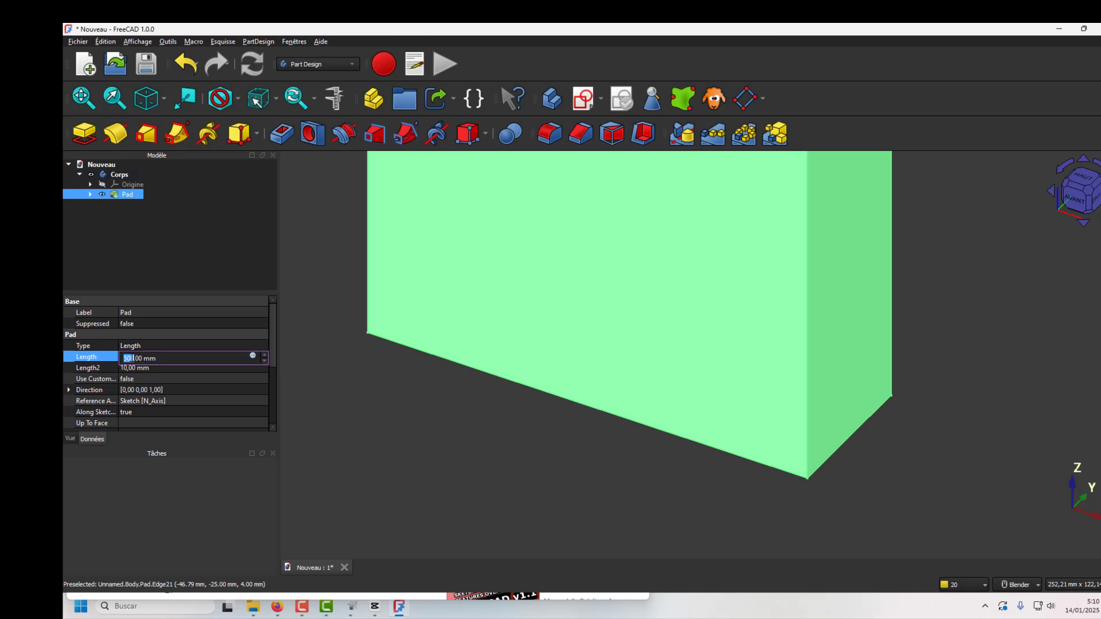
pyautogui.press('Delete')
pyautogui.write('5')
pyautogui.press('Return')
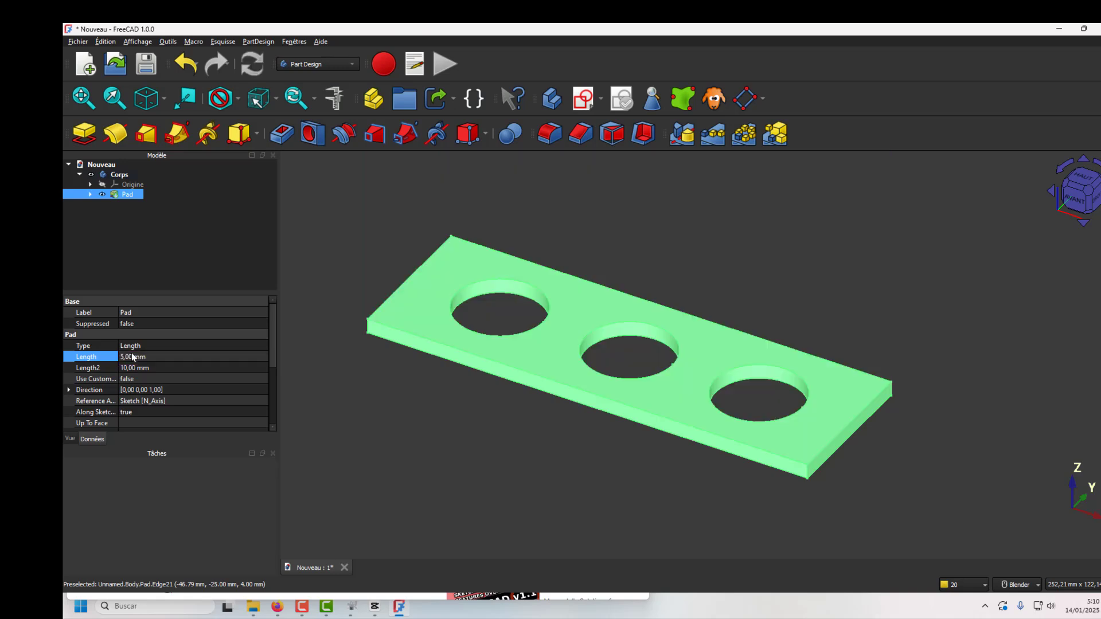
pyautogui.click(451, 401)
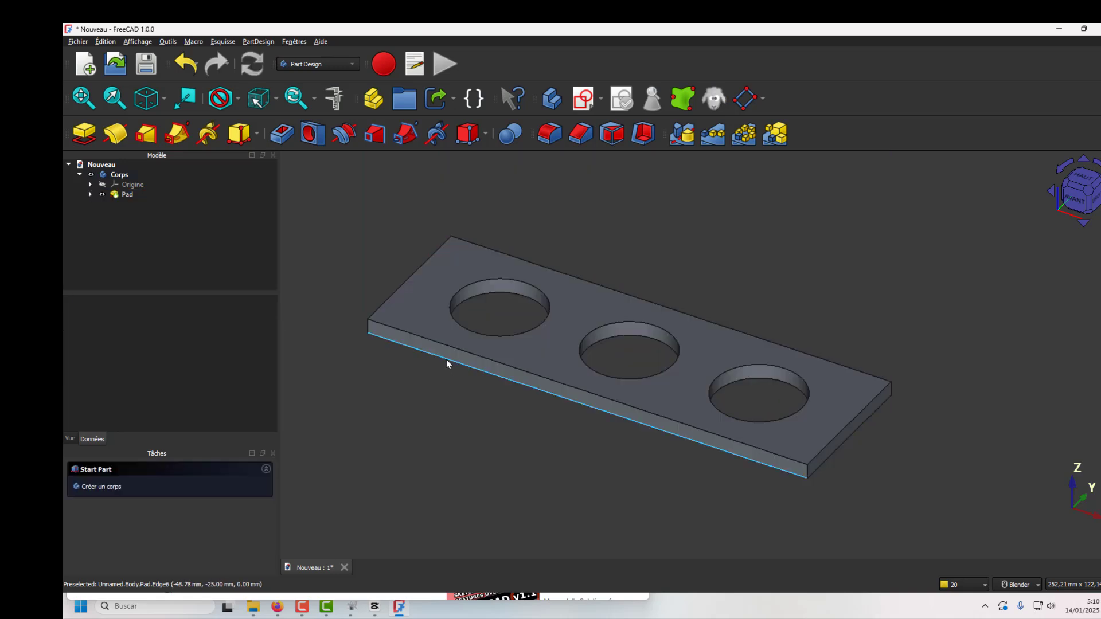